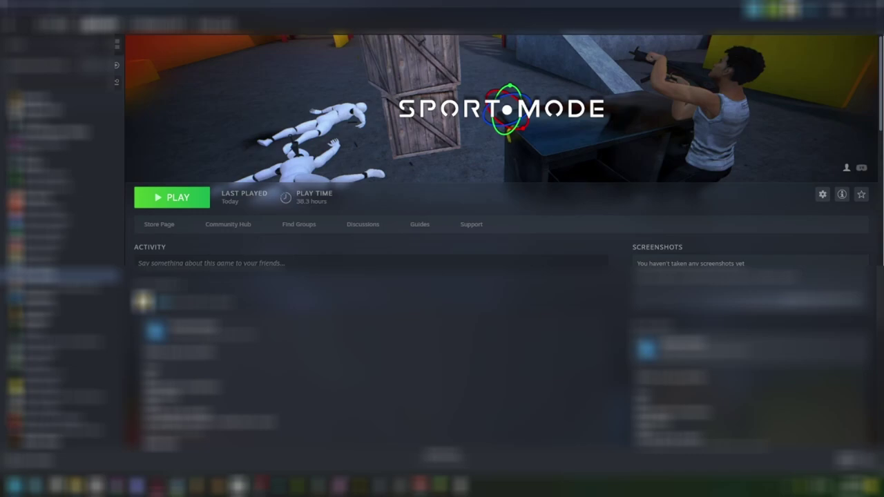
Open Sport Mode's installation folder from the game's local file properties
click(822, 194)
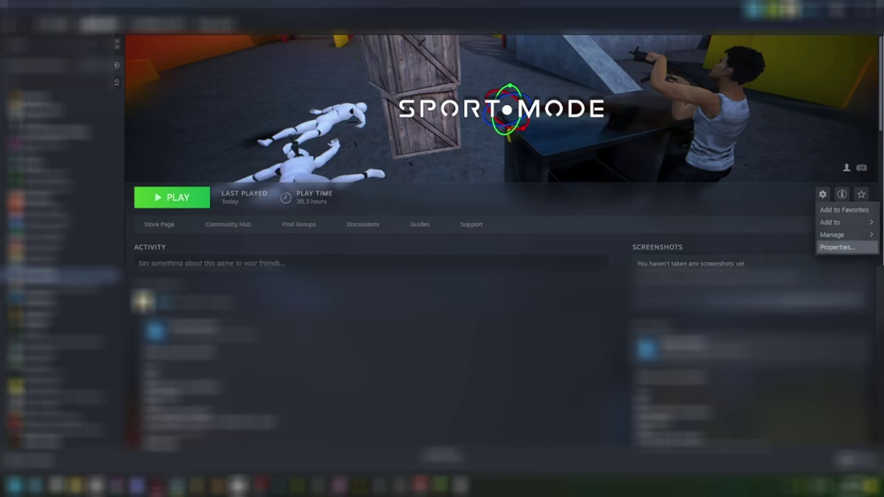
click(837, 246)
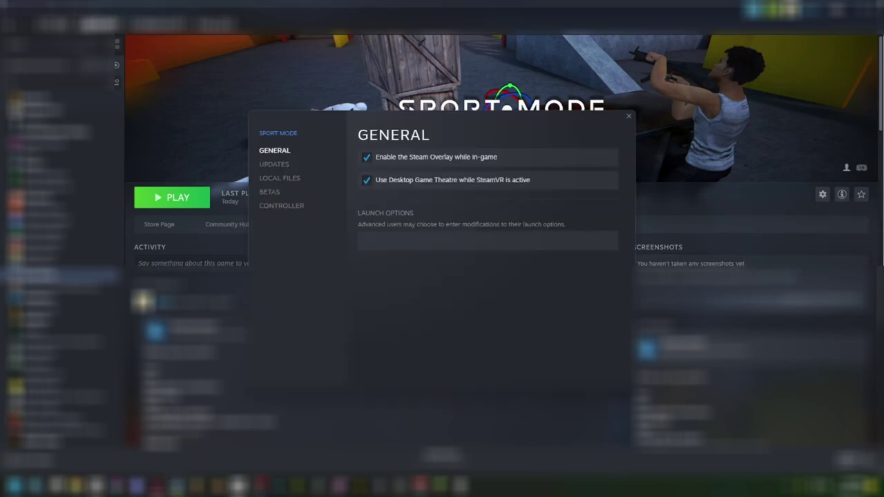
click(280, 178)
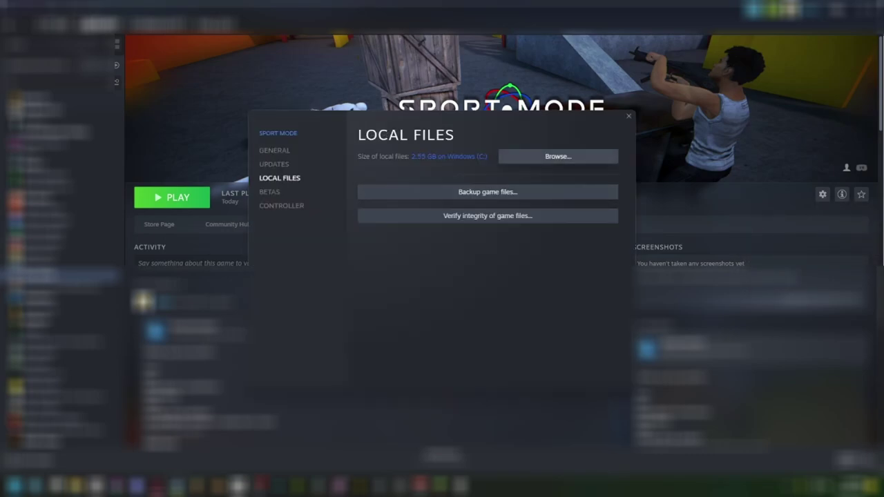
click(558, 157)
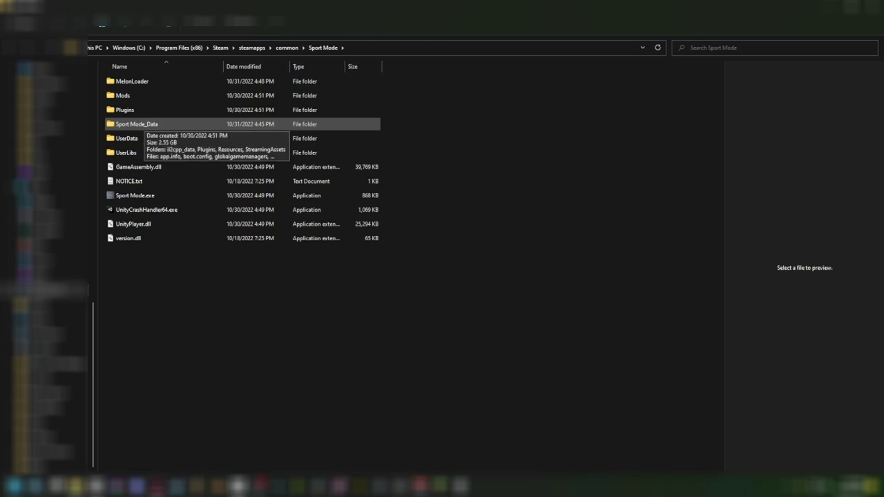
Open the Sport Mode_Data folder and copy its full path
double_click(136, 124)
key(alt+Left)
double_click(137, 124)
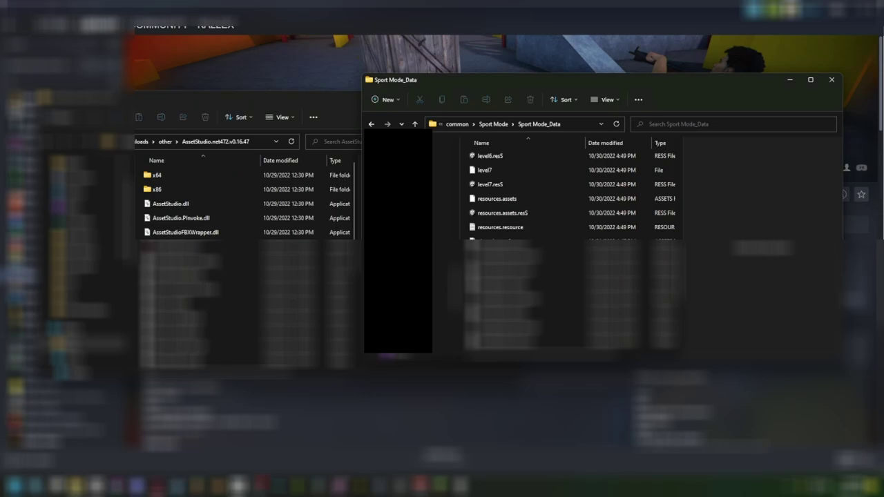
key(ctrl+l)
key(ctrl+c)
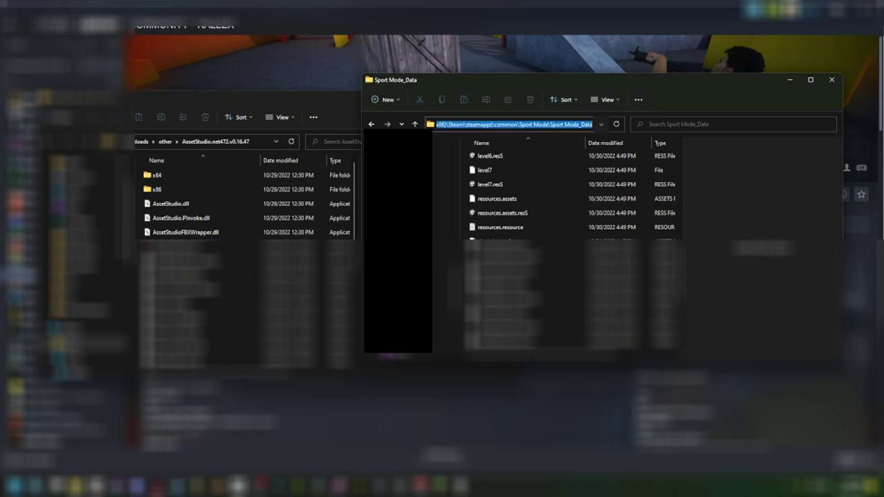
Launch AssetStudioGUI and browse to the copied Sport Mode_Data path for loading a file
double_click(185, 247)
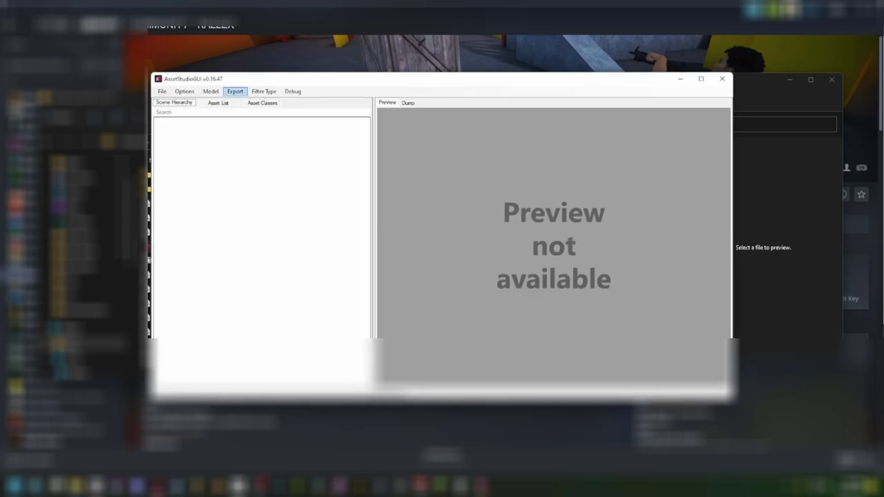
click(162, 91)
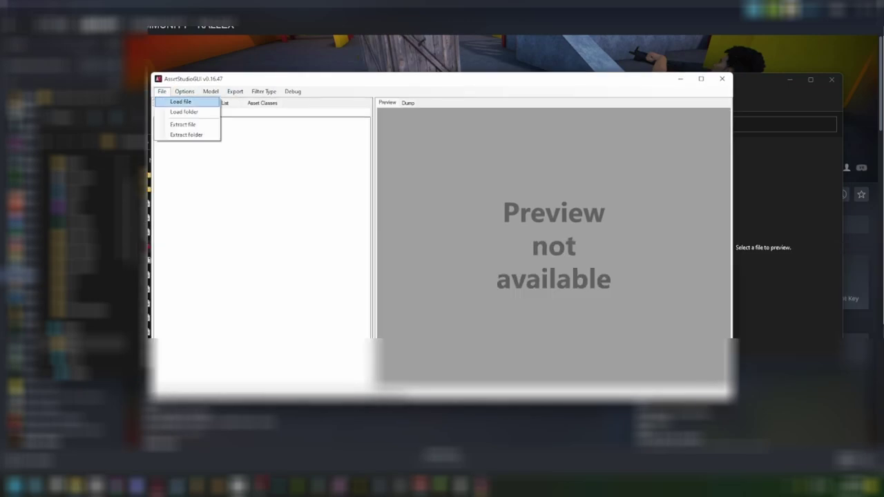
click(181, 102)
click(430, 113)
key(ctrl+v)
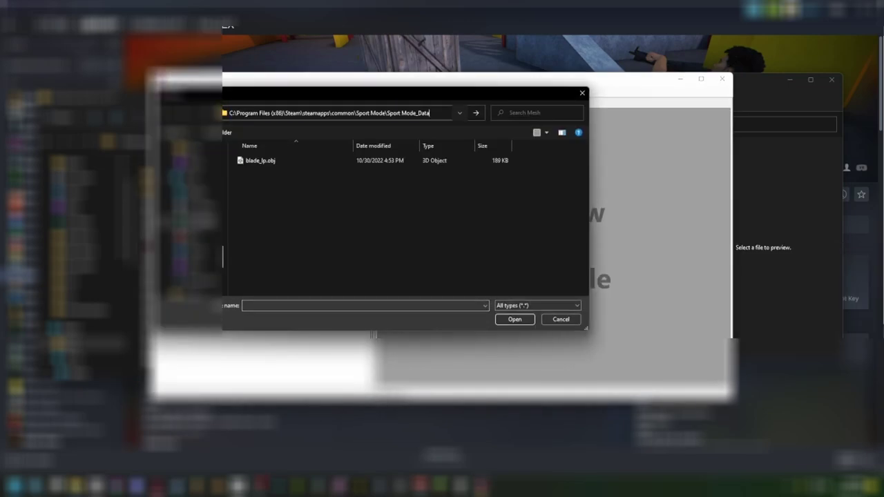
key(Return)
scroll(304, 259, down, 3)
scroll(304, 246, up, 2)
click(188, 221)
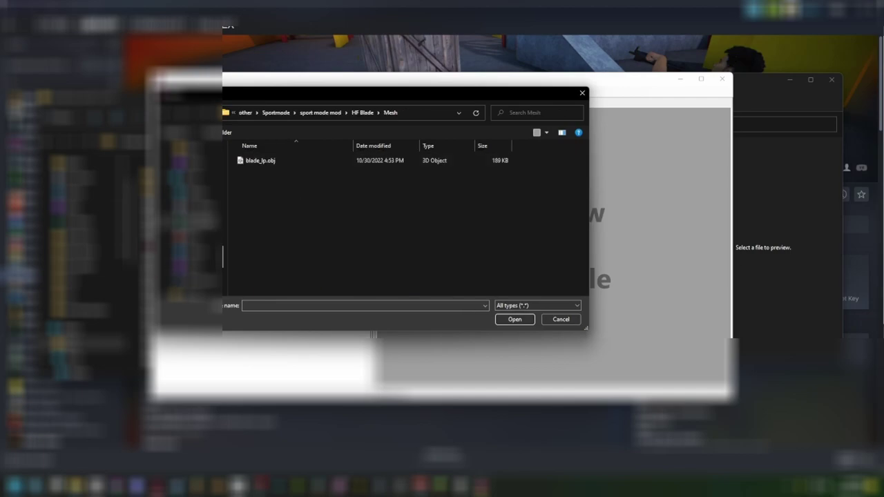
key(alt+Right)
scroll(372, 217, down, 6)
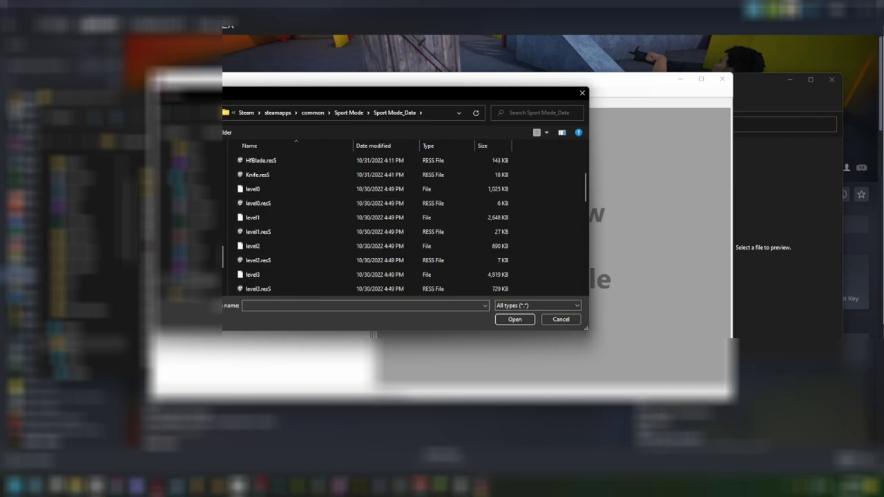
scroll(373, 203, down, 5)
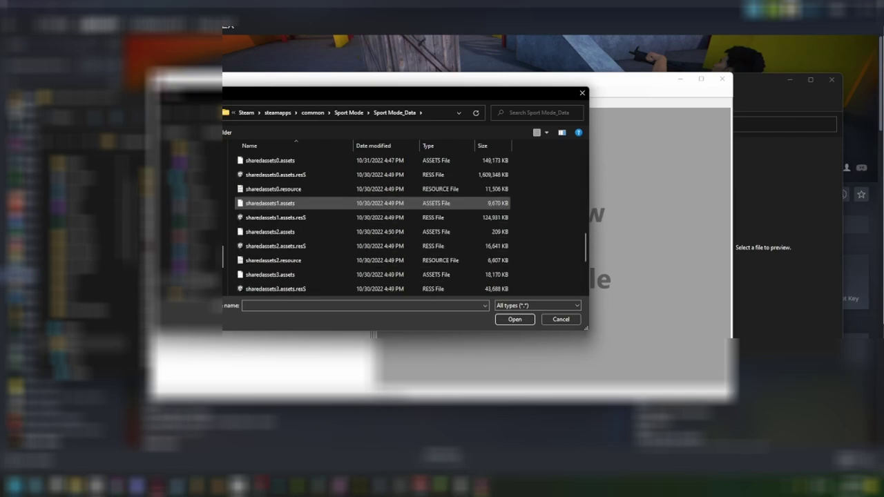
click(349, 112)
drag(280, 204, 493, 205)
drag(415, 203, 299, 203)
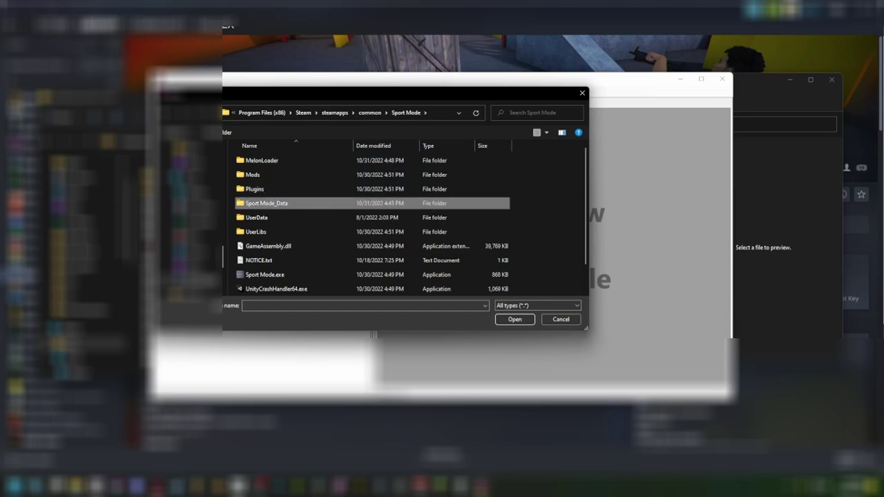
double_click(298, 204)
Load sharedassets0.assets from the Sport Mode_Data folder
scroll(373, 221, down, 8)
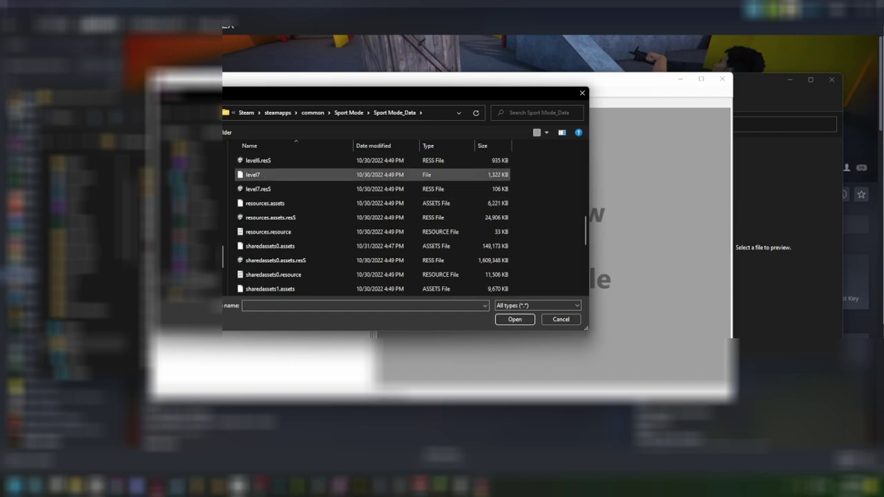
scroll(372, 221, down, 1)
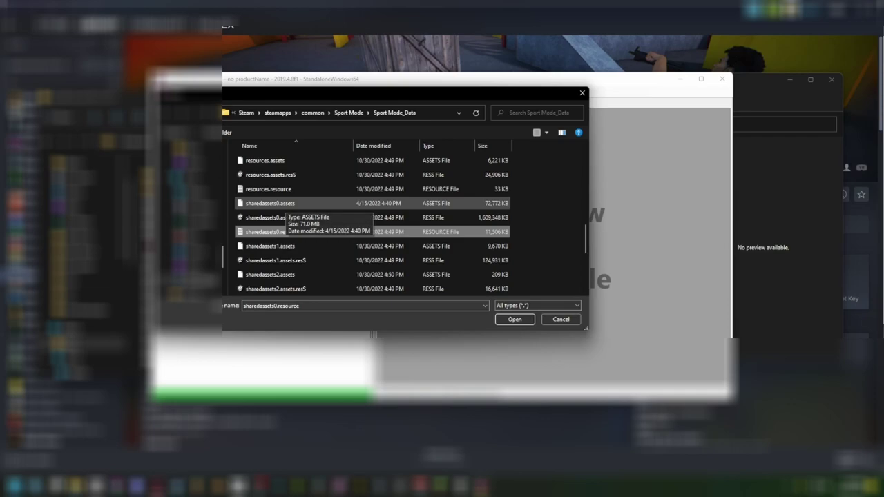
click(283, 203)
click(514, 319)
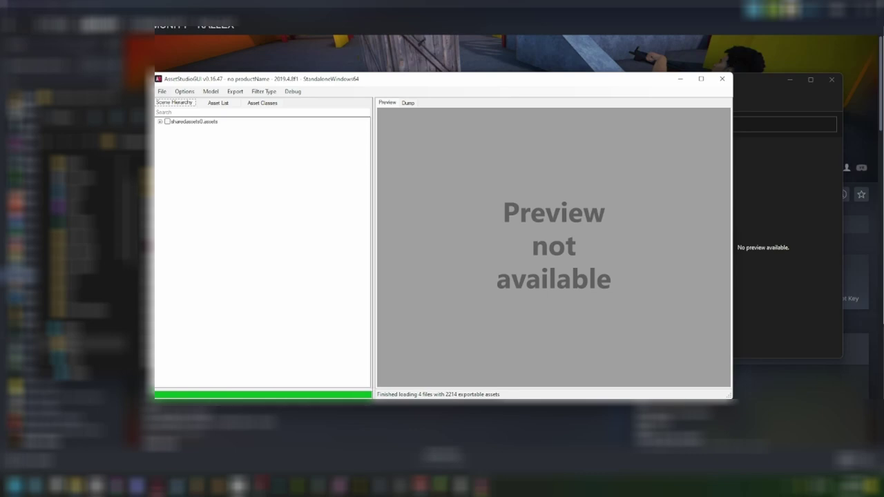
Filter the asset list for blade_lp and preview the mesh from another angle
click(218, 103)
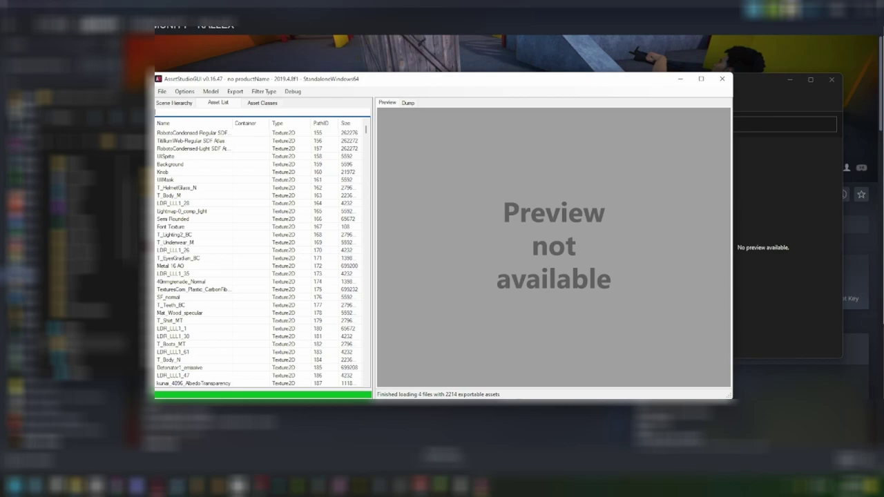
text(blade_lp)
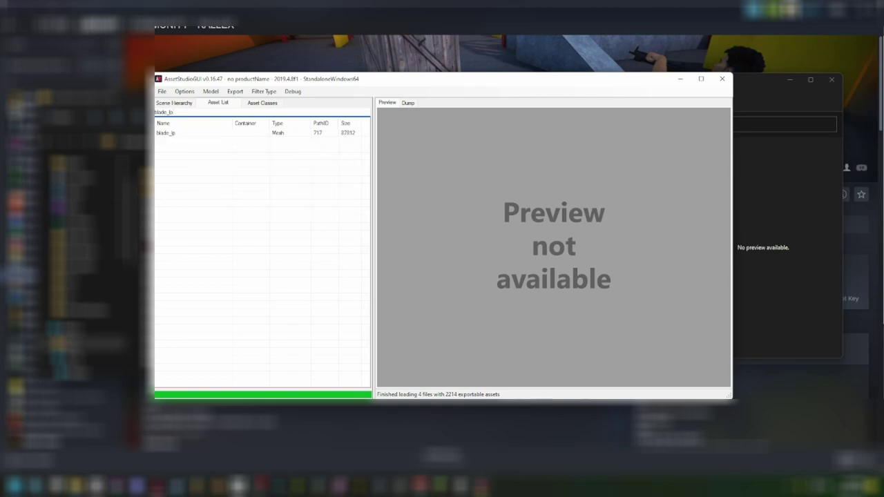
click(166, 133)
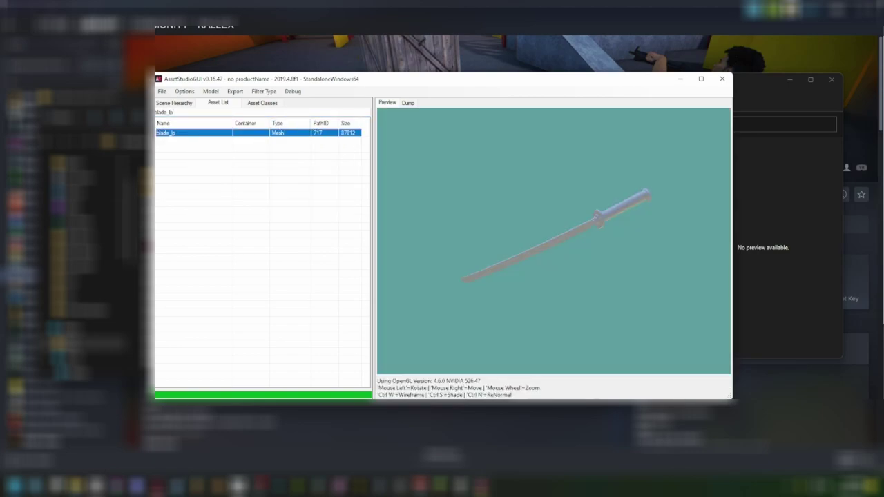
drag(545, 238, 524, 259)
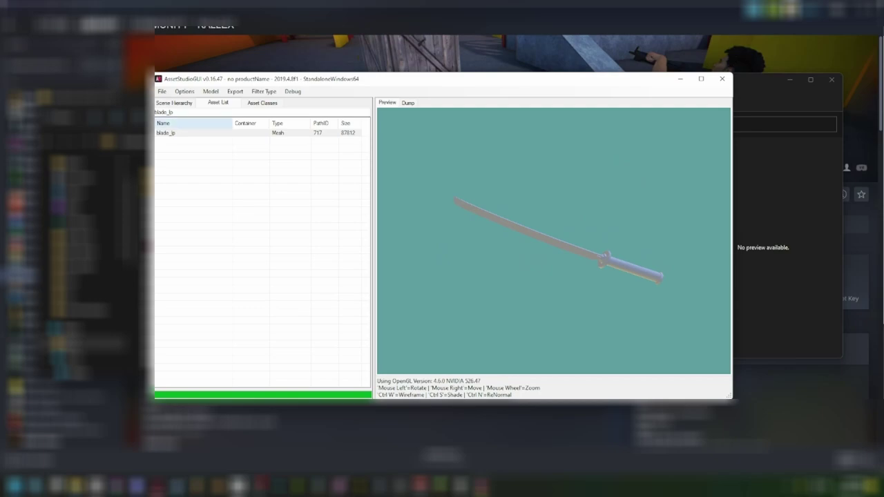
Clear the asset filter and sort the asset list by type
double_click(166, 112)
key(BackSpace)
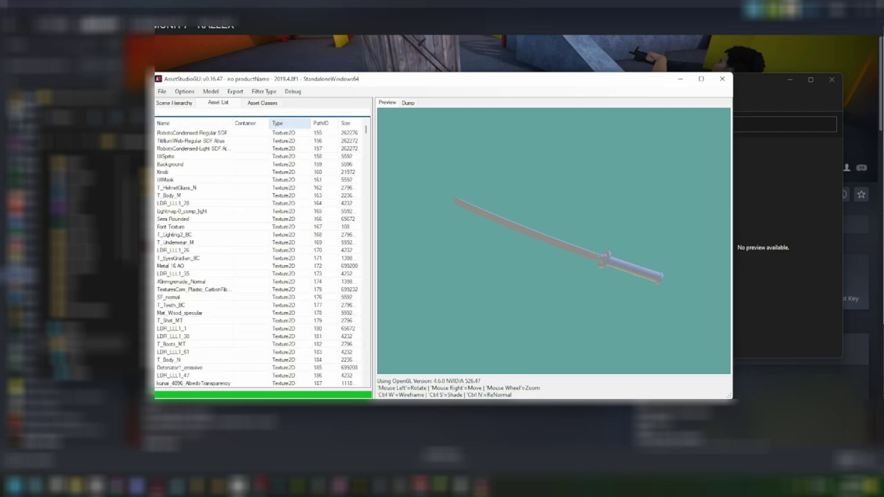
click(287, 123)
Preview several mesh assets, including R_BotBody and group_0_2829873, and rotate the last one
scroll(262, 256, down, 15)
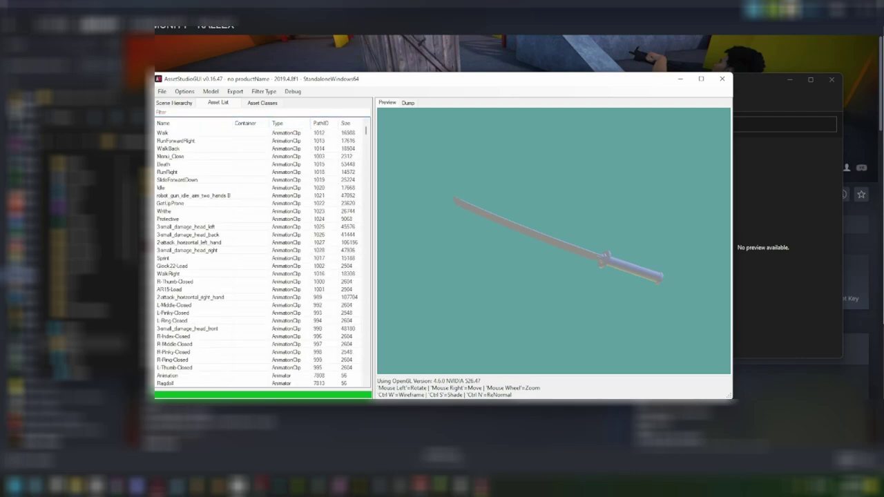
scroll(262, 255, down, 5)
drag(366, 137, 366, 170)
click(187, 195)
click(186, 227)
click(187, 250)
click(187, 273)
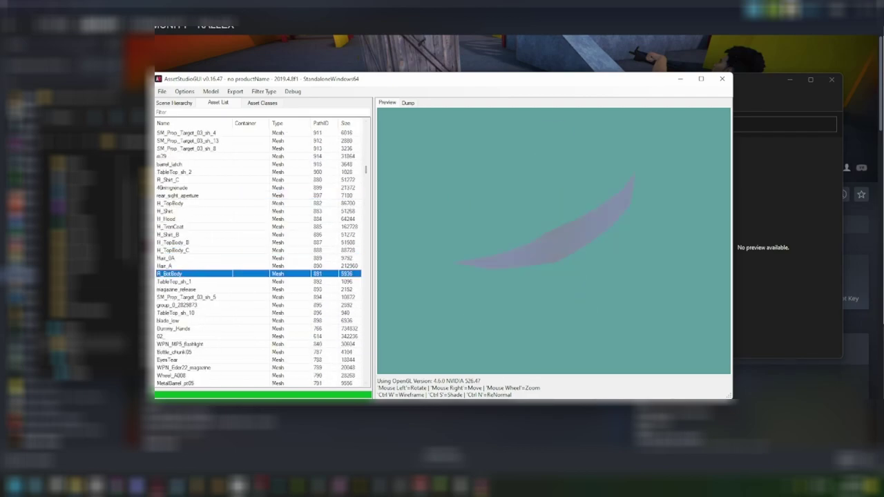
click(186, 306)
drag(553, 262, 635, 228)
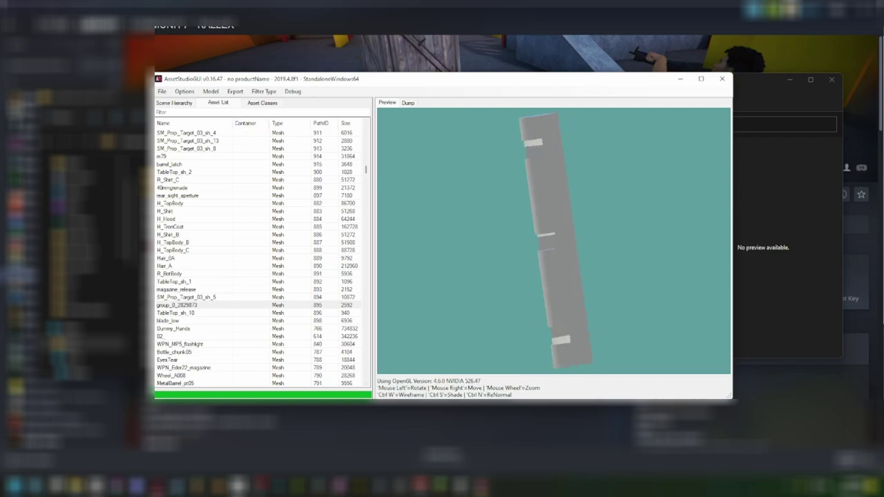
Close AssetStudioGUI and copy the path of the Sport Mode_Data folder
click(721, 79)
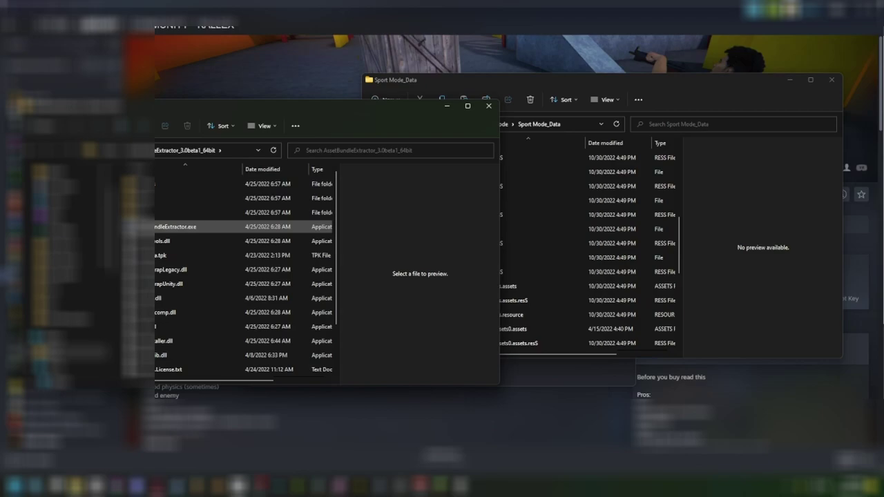
click(170, 227)
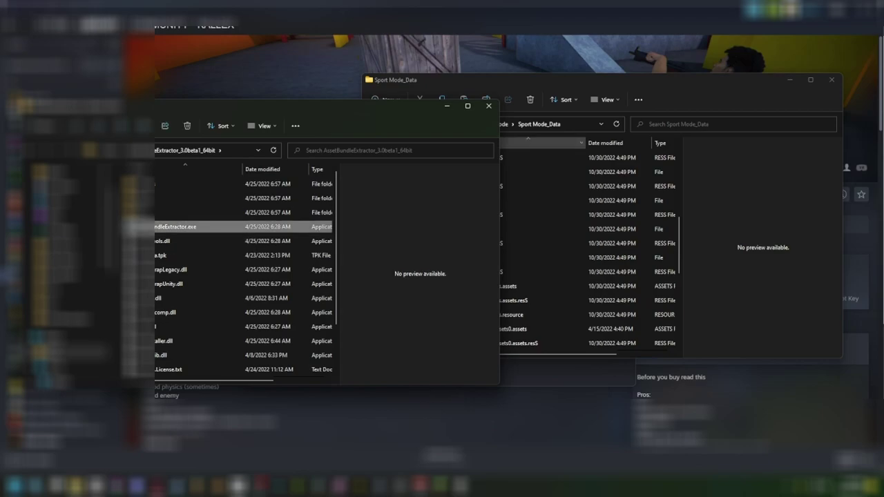
click(581, 124)
key(ctrl+c)
Launch AssetBundleExtractor and browse to the copied Sport Mode_Data path for opening a file
click(170, 227)
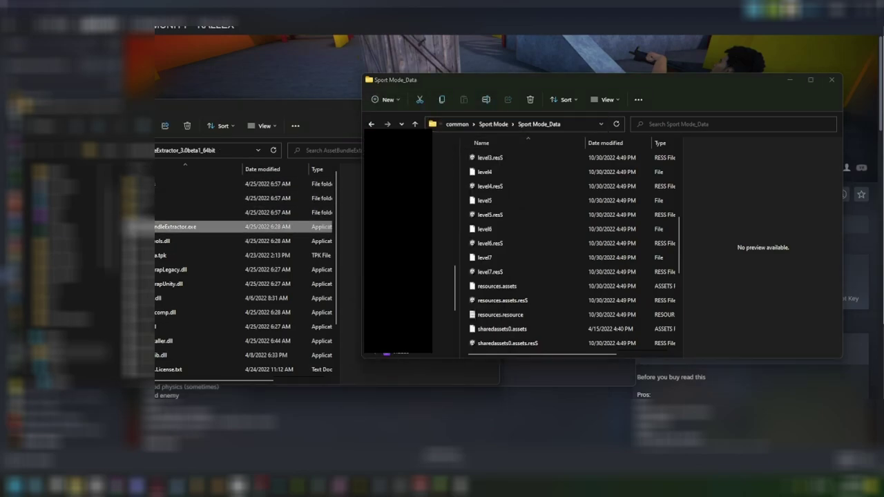
double_click(170, 227)
click(13, 14)
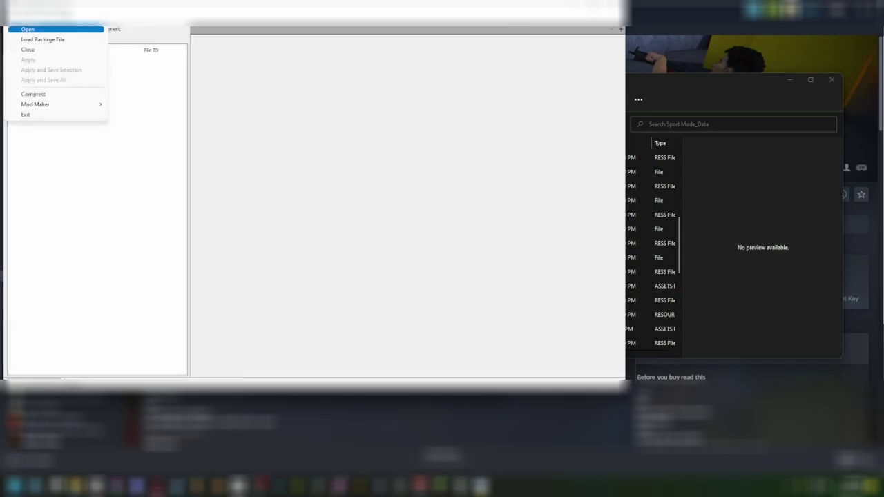
key(Return)
key(alt+d)
key(ctrl+v)
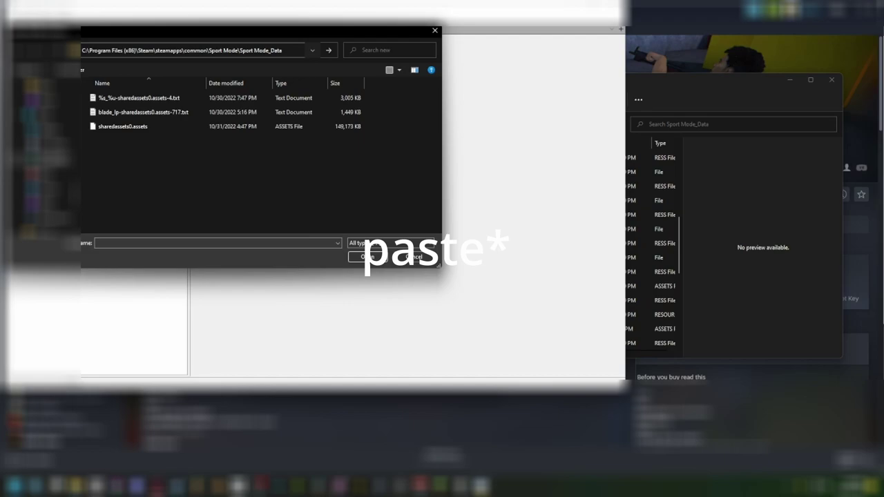
key(Return)
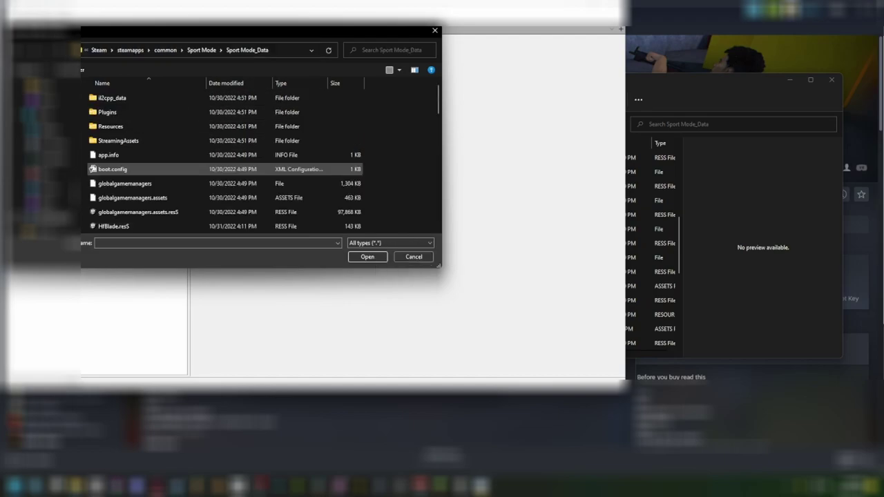
Open sharedassets0.assets from the Sport Mode_Data folder in the extractor
scroll(228, 165, down, 5)
scroll(227, 166, down, 2)
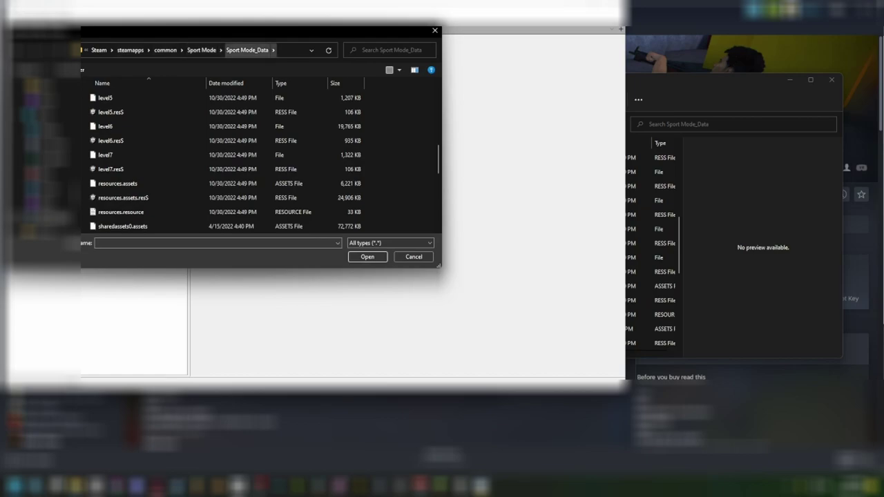
scroll(228, 170, down, 1)
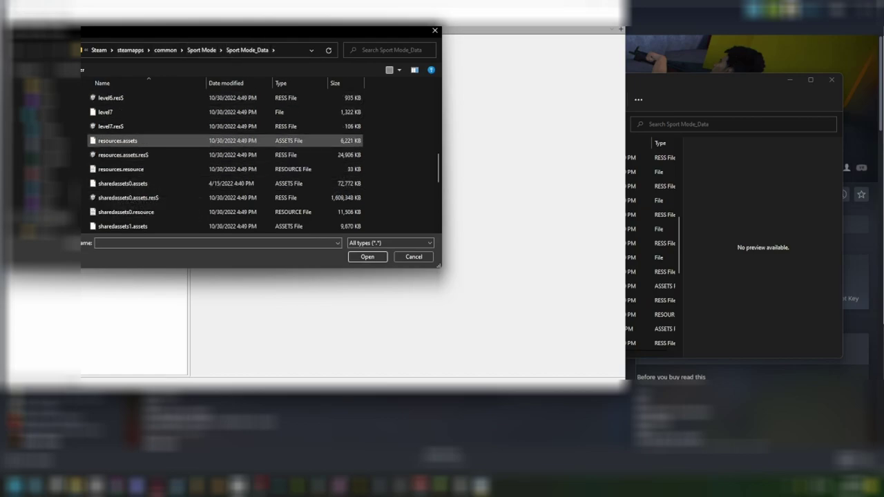
double_click(123, 184)
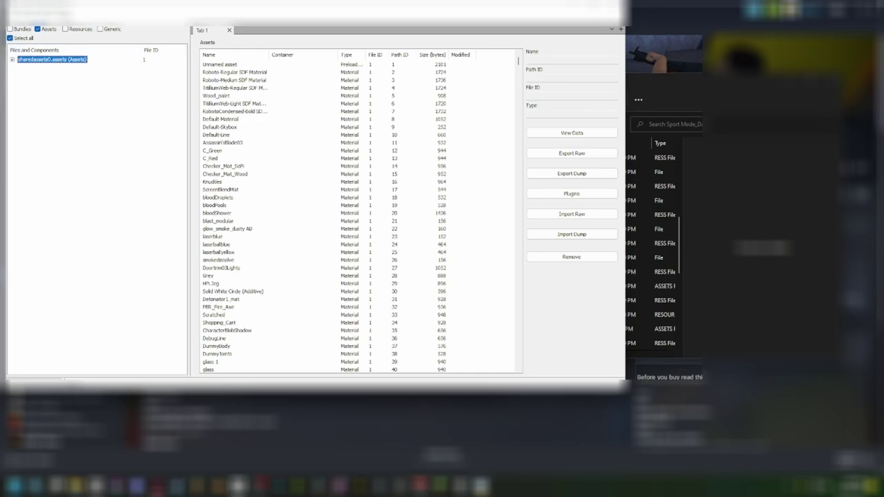
Search the assets by name for blade_lp to select that mesh
click(28, 19)
click(55, 40)
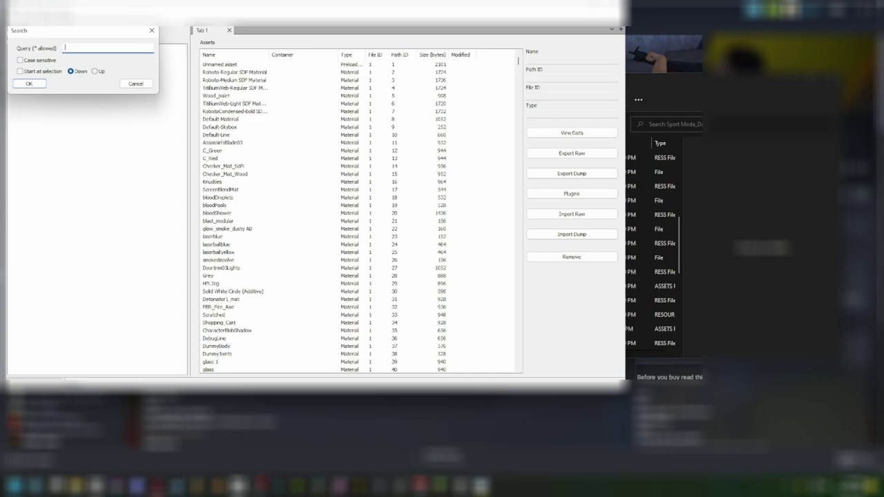
text(blade_jo)
key(Return)
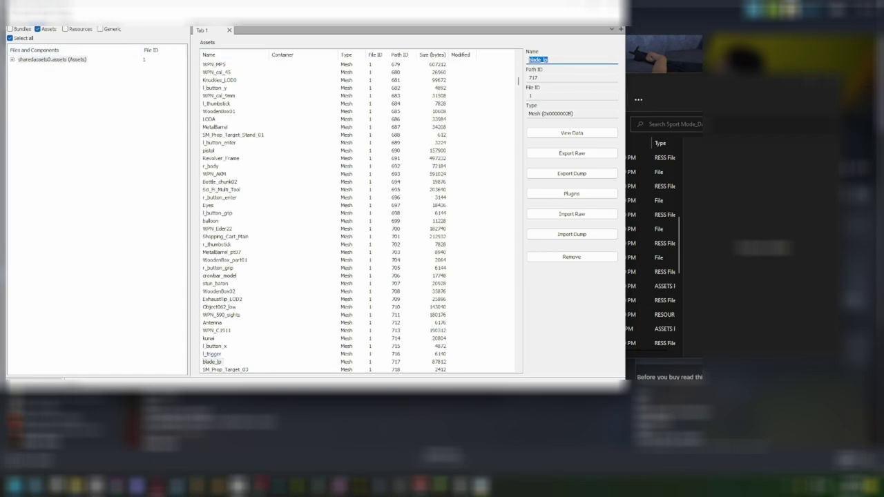
Export the blade_lp mesh as an .obj file into the Mod folder inside kallex katana
click(212, 362)
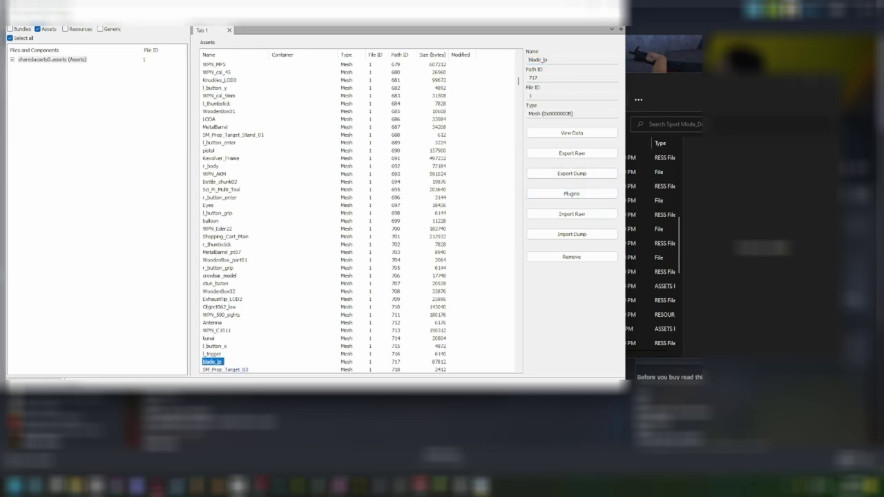
click(572, 193)
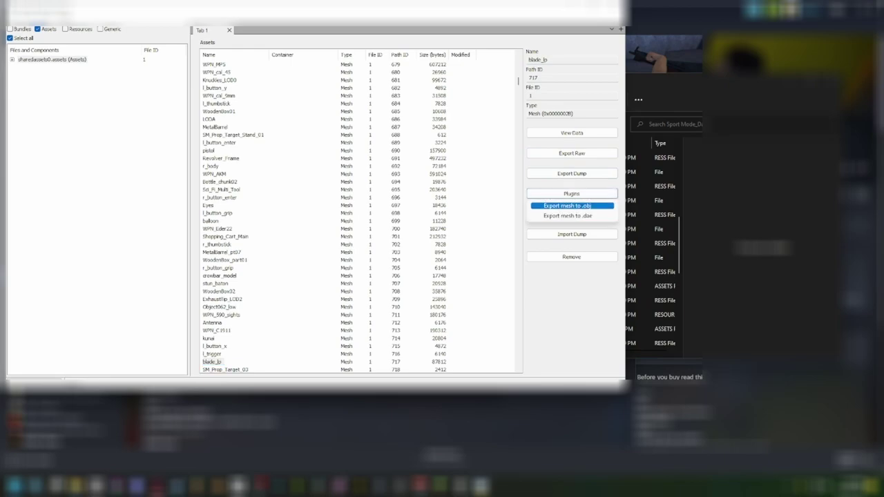
click(571, 205)
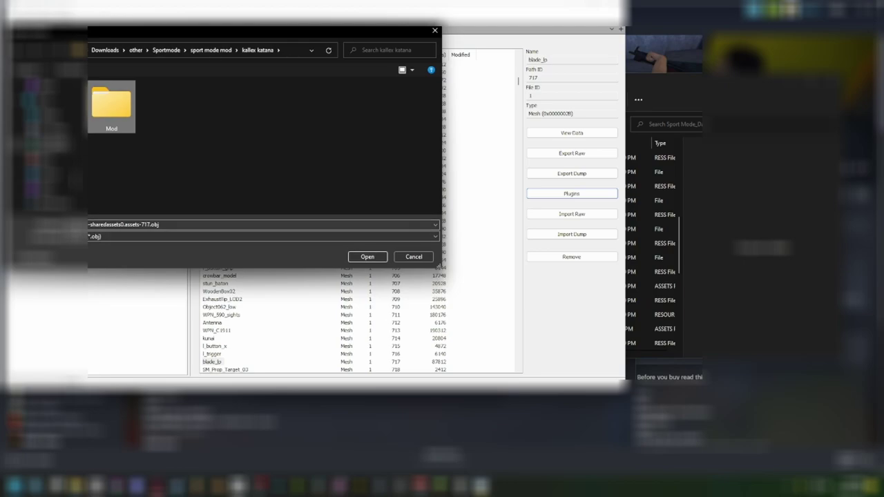
double_click(111, 108)
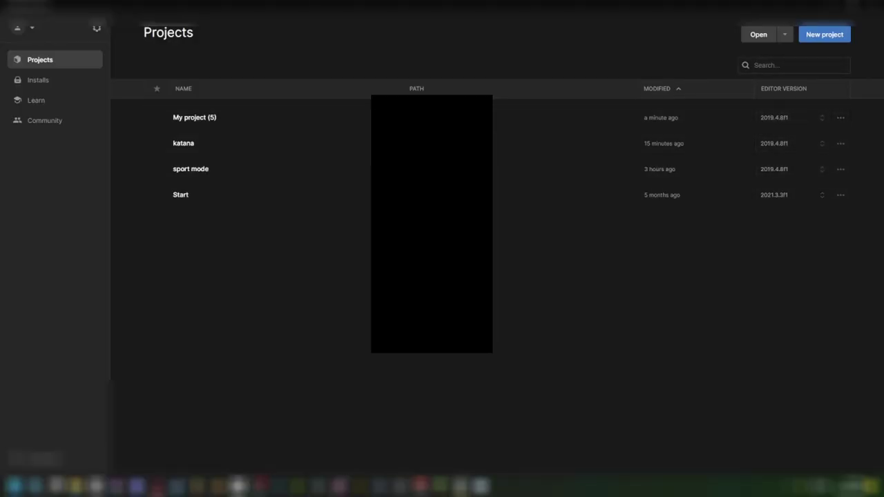
click(823, 36)
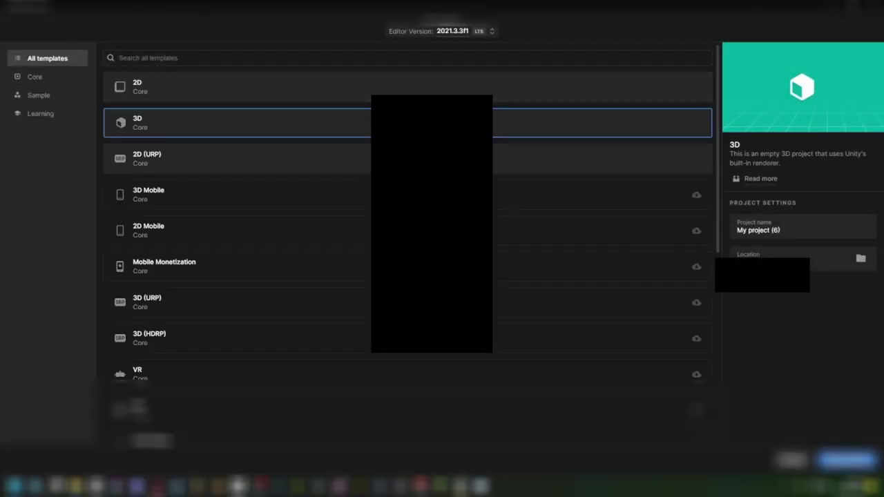
click(442, 31)
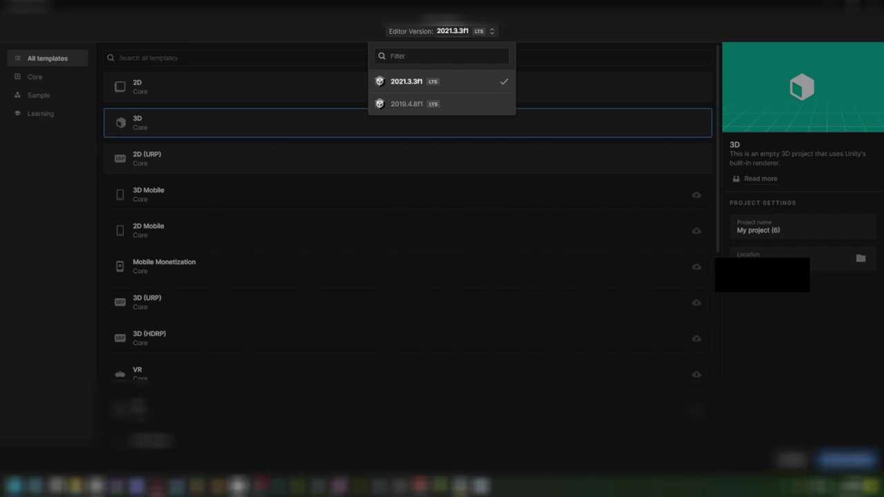
click(407, 103)
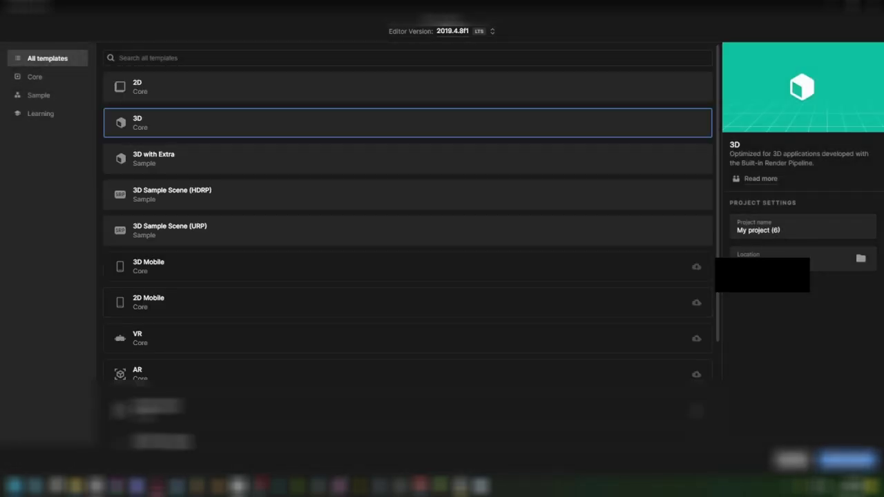
click(792, 460)
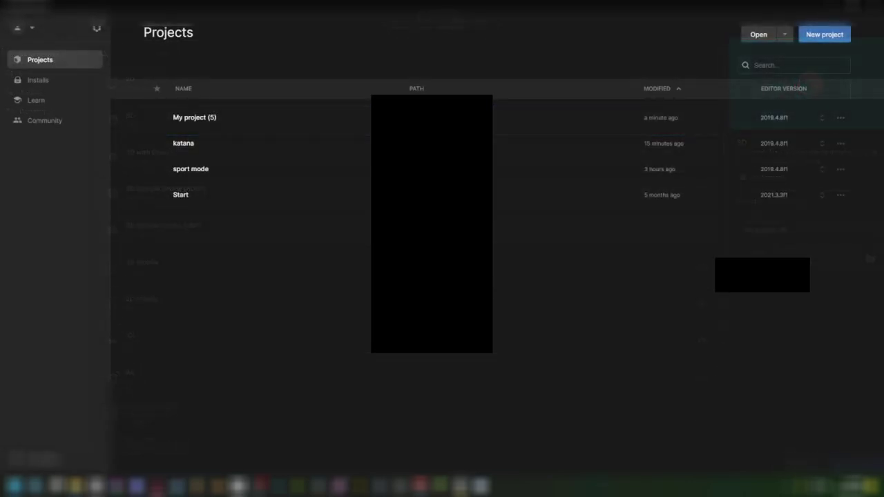
Switch to Unity with My project (5) and import blade_lp-sharedassets0.assets-717.obj from the Mod folder into the project's Assets
click(277, 117)
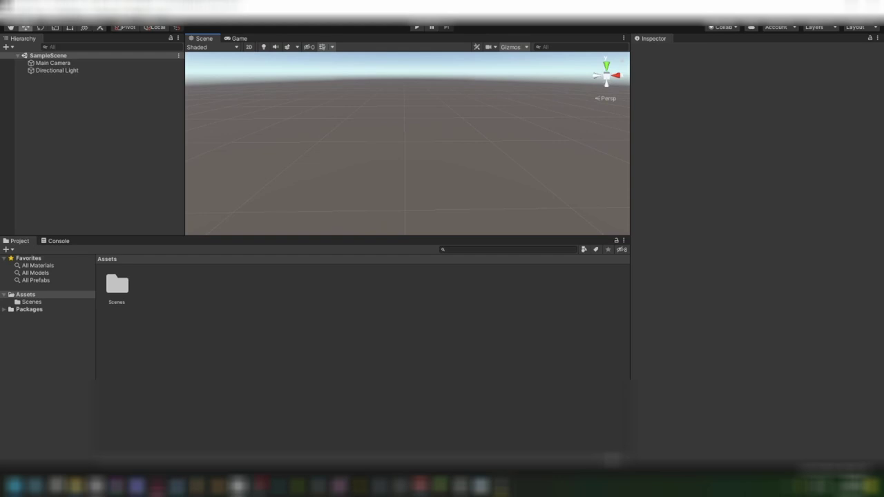
click(75, 486)
click(137, 442)
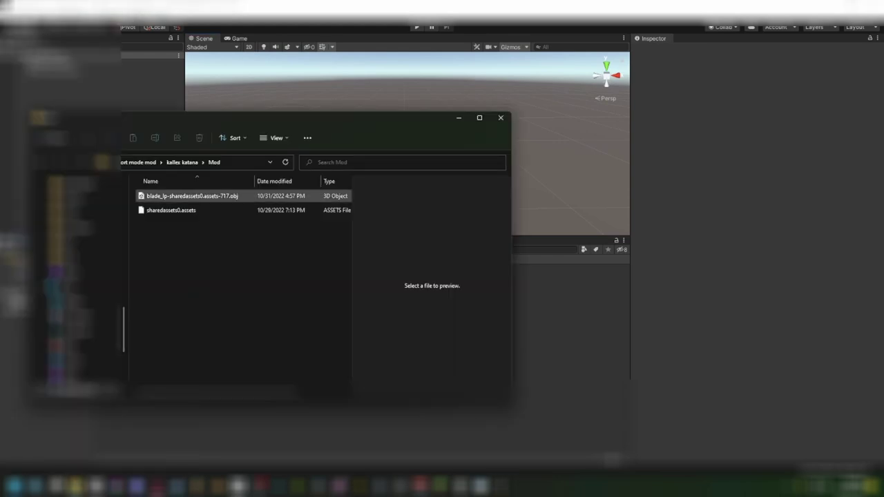
drag(200, 196, 246, 235)
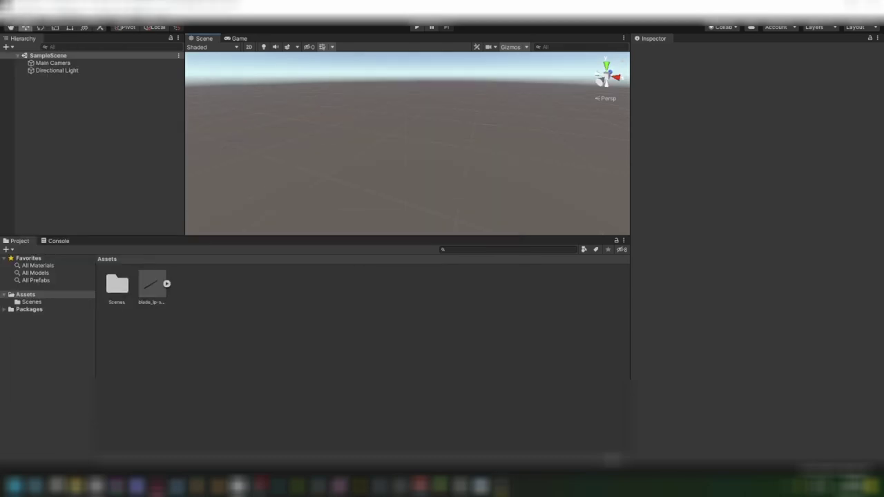
Place the exported blade_lp-sharedassets0.assets-717 model in SampleScene and bring the BladeLP replacement model in alongside it
drag(152, 284, 83, 118)
right_drag(407, 141, 463, 160)
click(76, 486)
click(231, 443)
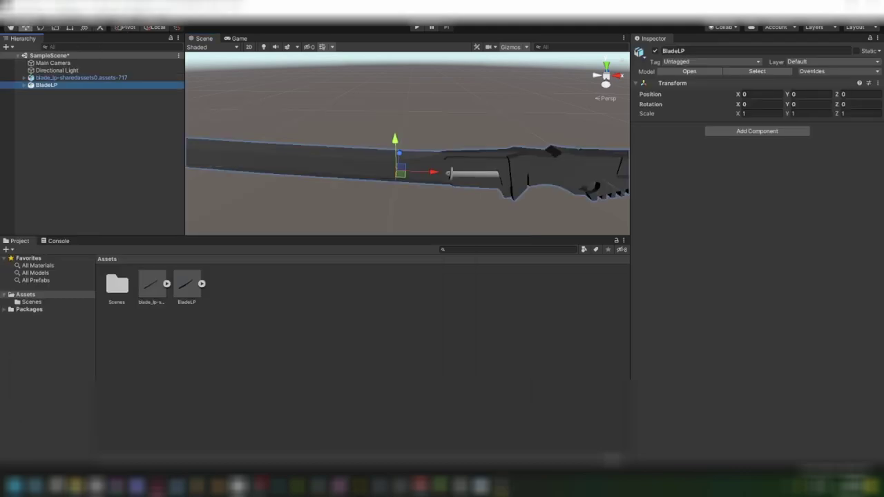
Compare the replacement blade's size and alignment with the original blade_lp mesh in the scene
right_drag(407, 143, 442, 76)
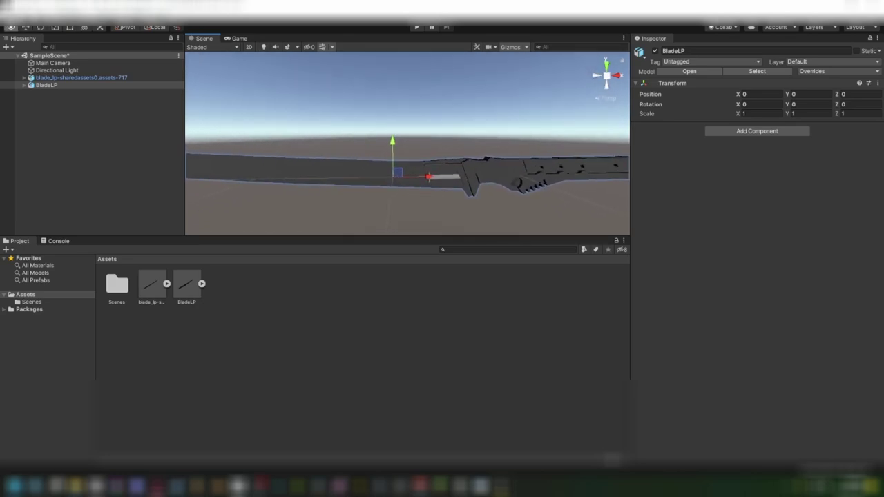
key(w)
right_drag(408, 144, 407, 200)
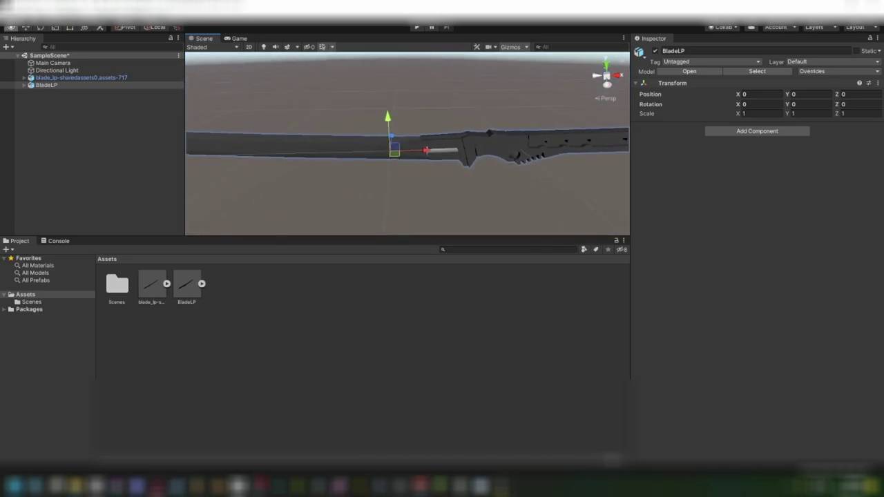
click(444, 151)
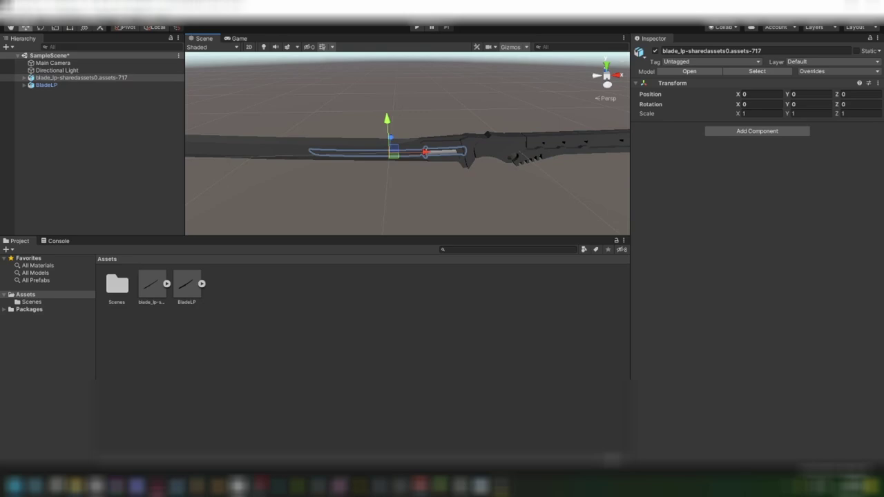
mouse_move(445, 151)
alt+mouse_down()
mouse_move(531, 155)
mouse_move(408, 156)
mouse_move(511, 170)
mouse_move(359, 143)
mouse_move(477, 149)
mouse_move(318, 156)
mouse_move(449, 163)
mouse_move(462, 172)
mouse_move(446, 161)
mouse_move(353, 171)
mouse_move(452, 159)
mouse_move(527, 191)
mouse_move(443, 157)
mouse_move(373, 193)
mouse_move(451, 198)
mouse_move(447, 185)
mouse_move(479, 159)
mouse_move(510, 162)
mouse_move(431, 160)
alt+mouse_up()
click(470, 193)
click(463, 151)
key(t)
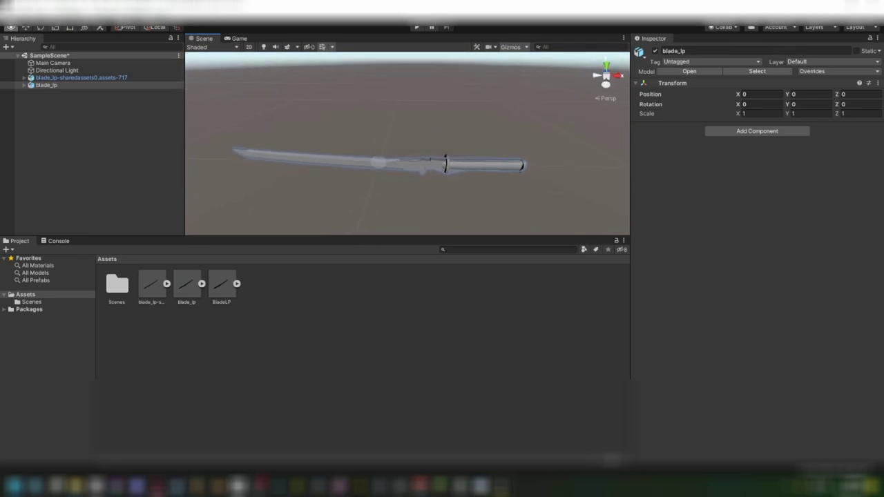
Delete the original blade_lp-sharedassets0.assets-717 model from the scene, keeping only the blade_lp replacement
alt+drag(423, 171, 390, 190)
click(186, 284)
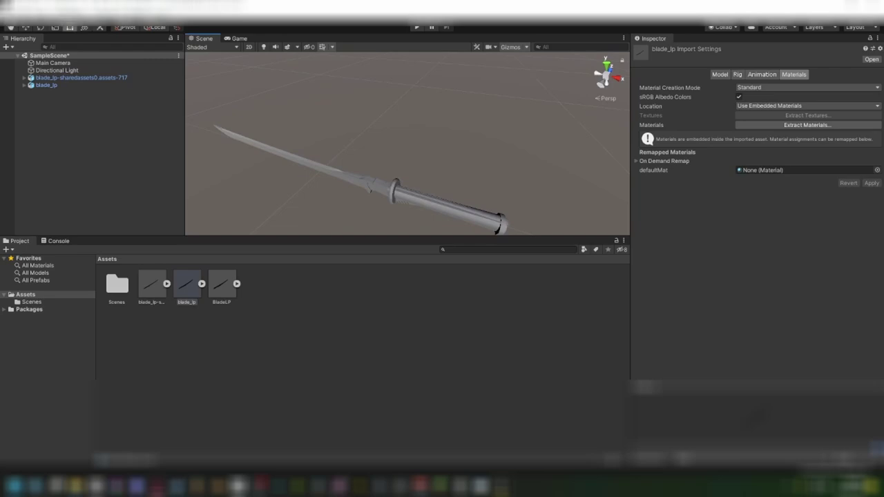
click(82, 78)
key(Delete)
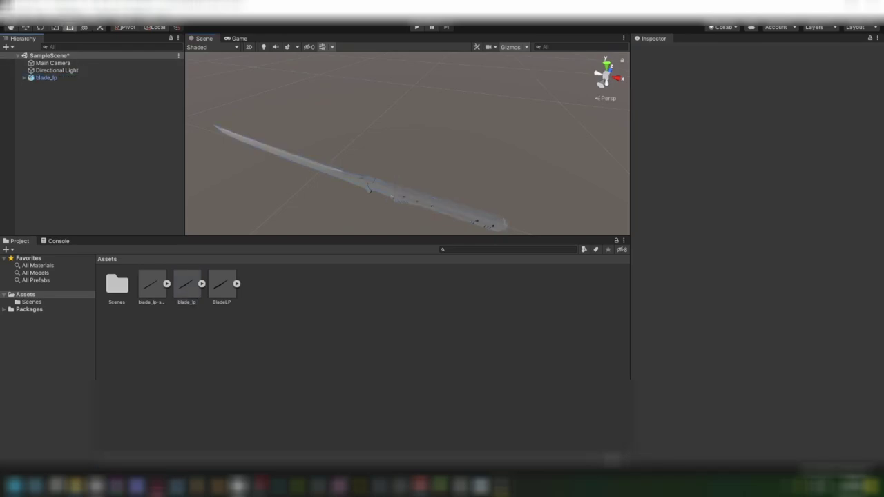
alt+drag(387, 186, 352, 172)
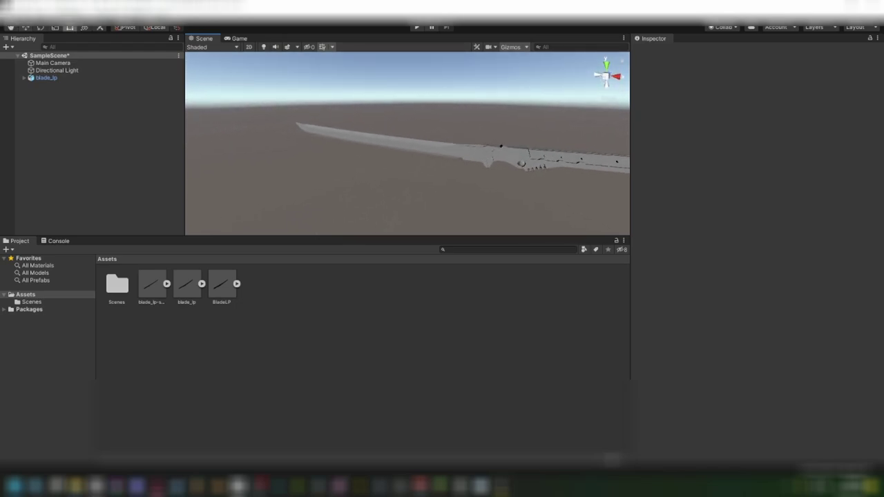
Build the project for the PC, Mac & Linux Standalone platform with Windows as the target
click(8, 17)
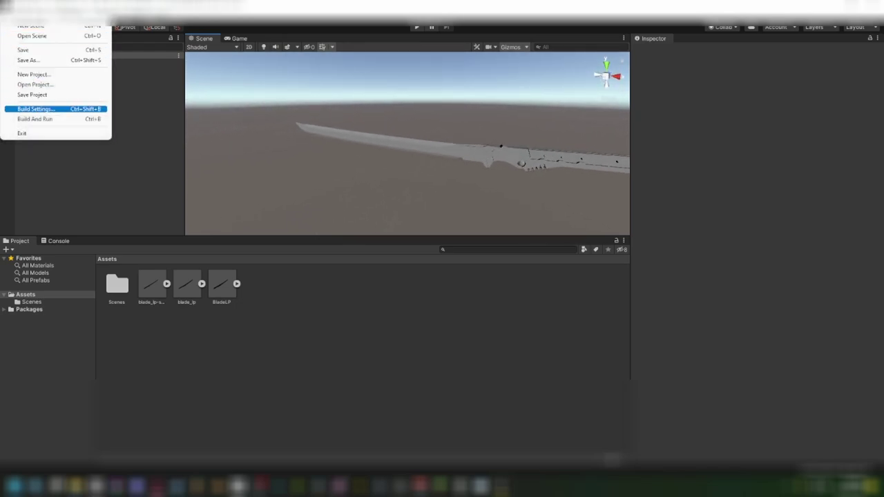
click(36, 108)
click(758, 417)
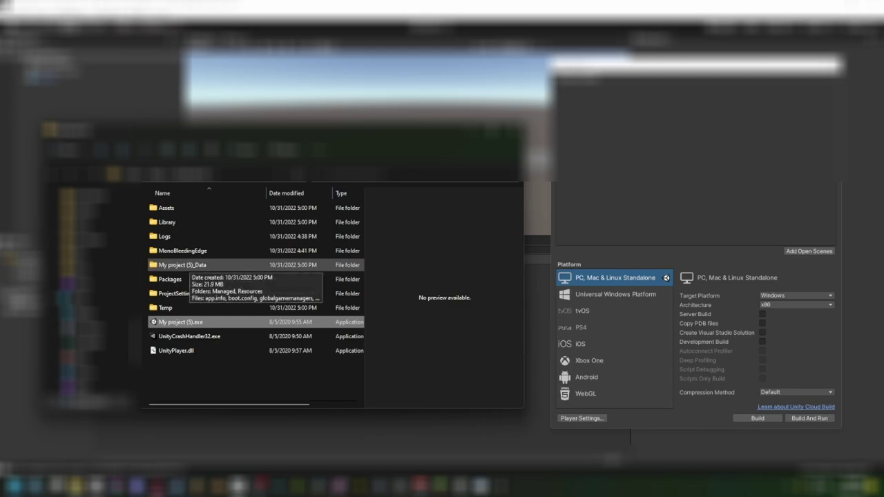
Rename sharedassets0.assets.resS in the build's My project (5)_Data folder to knife.resS
double_click(181, 265)
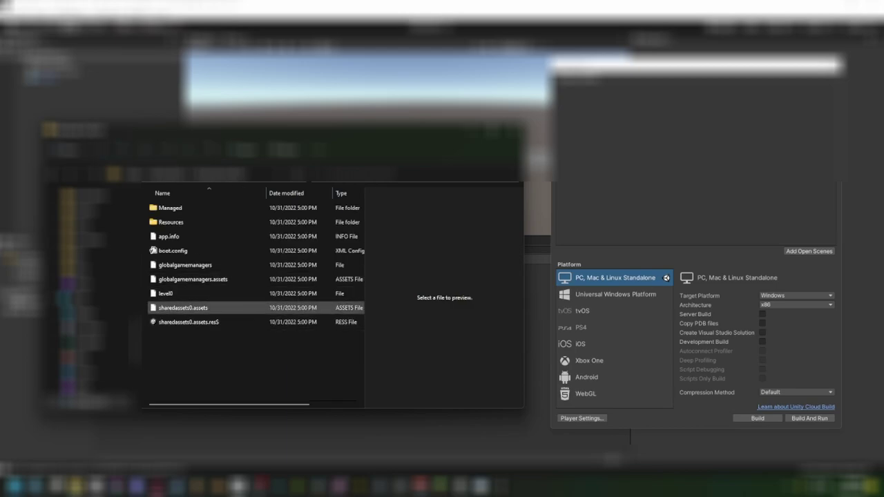
click(188, 321)
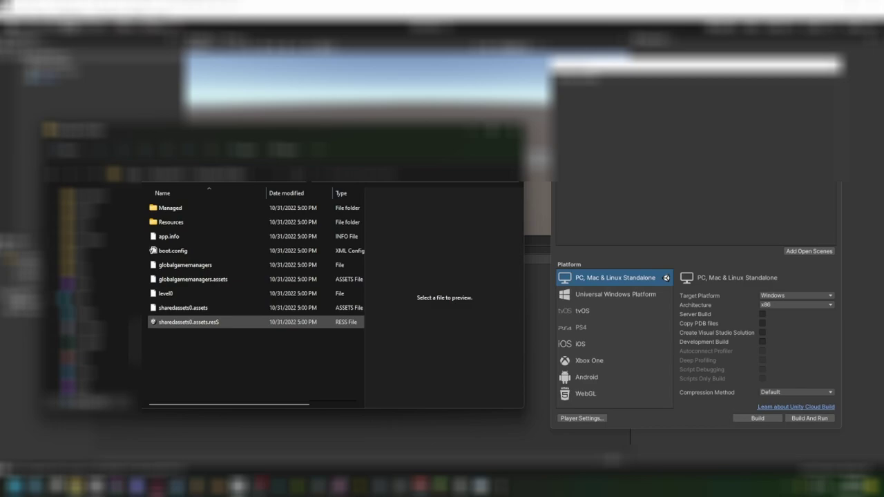
click(183, 308)
click(188, 322)
click(185, 322)
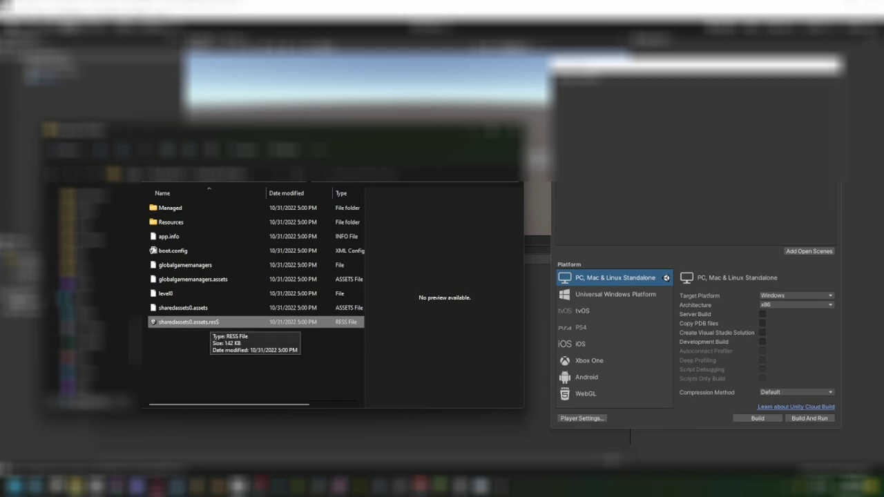
key(F2)
key(BackSpace)
key(Return)
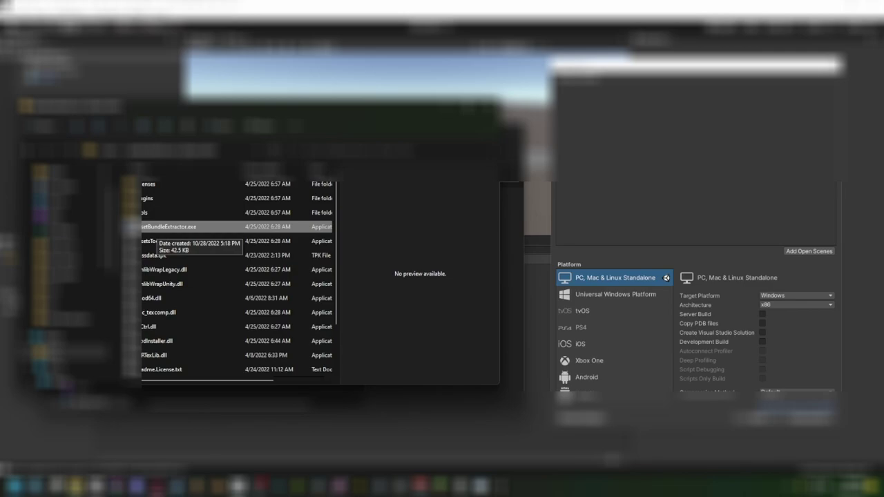
Launch AssetBundleExtractor and open sharedassets0.assets from the new build's data folder
double_click(166, 226)
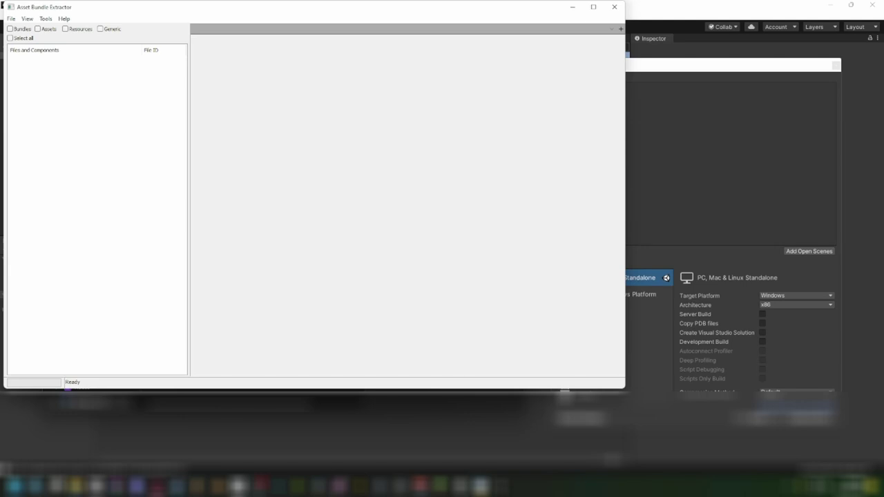
click(11, 19)
click(28, 29)
click(272, 50)
click(297, 49)
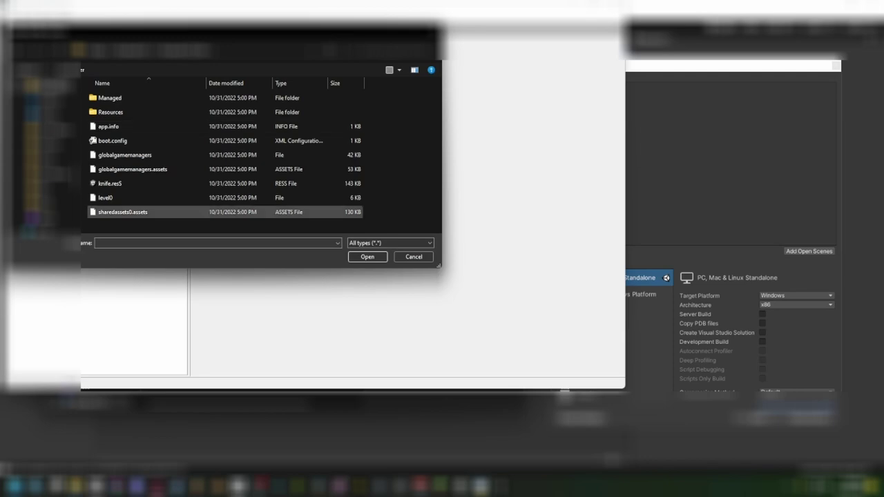
click(122, 212)
click(368, 257)
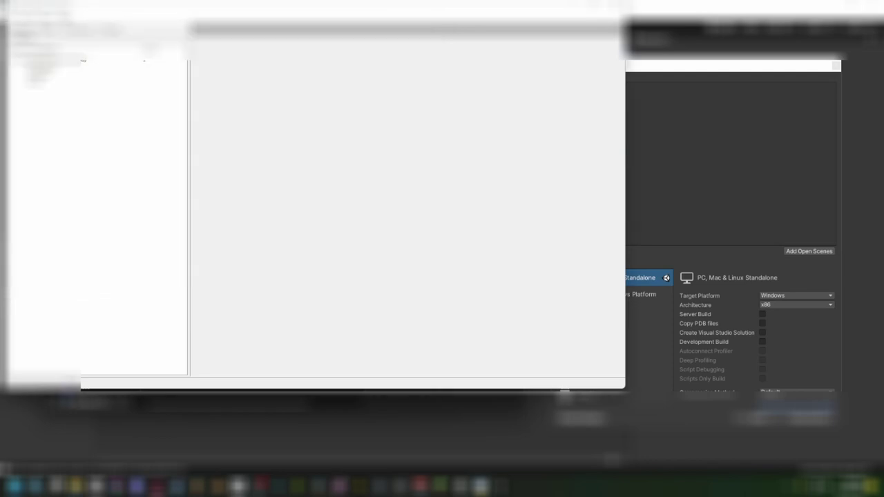
click(83, 61)
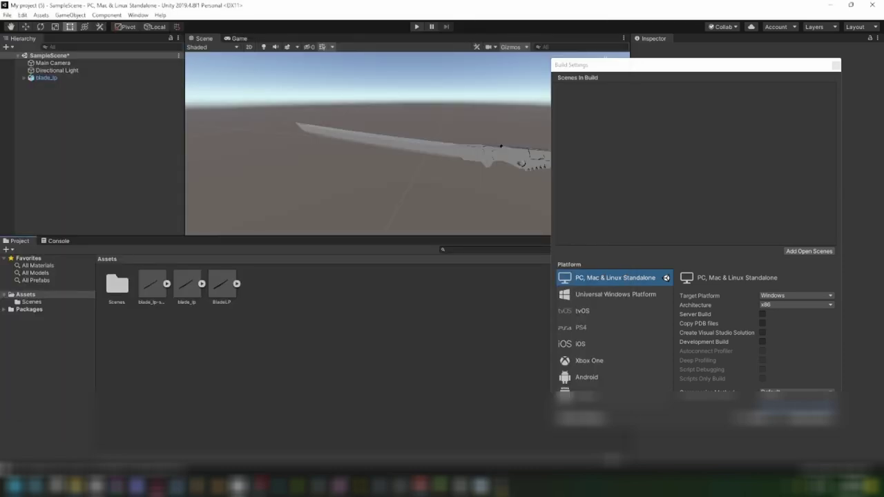
Export a dump of the mesh asset named default from the build, and close AssetBundleExtractor
mouse_move(76, 486)
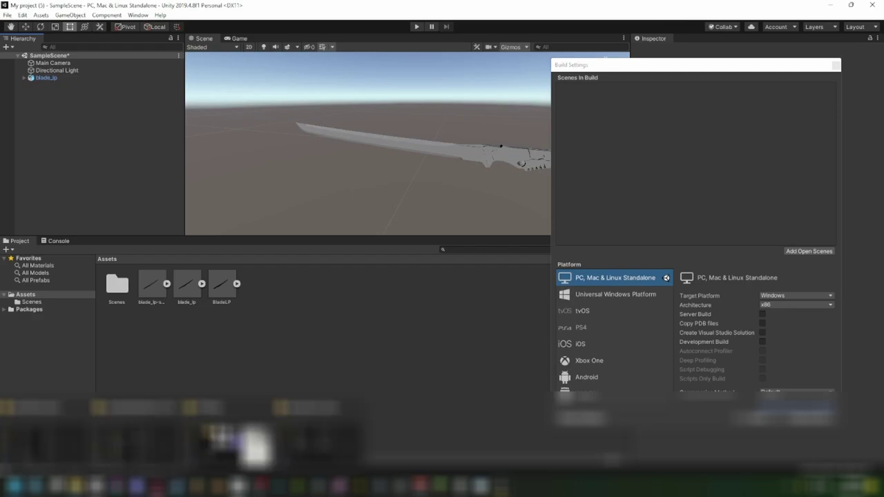
click(221, 436)
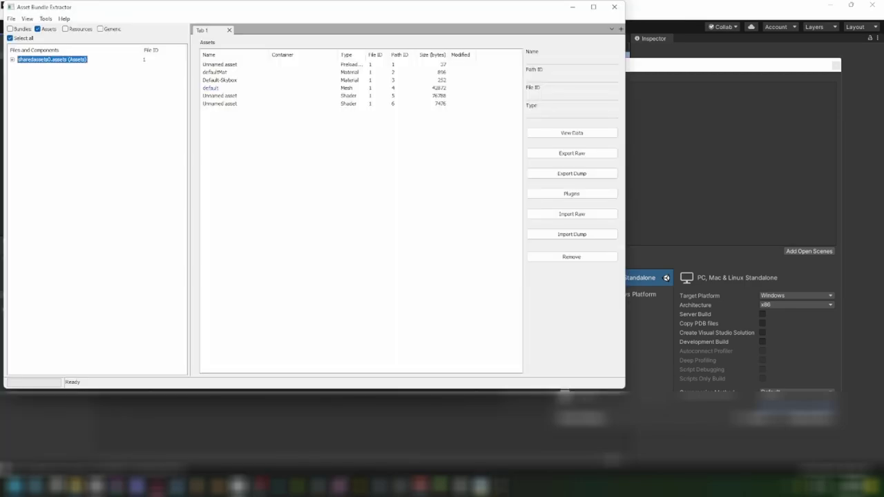
click(211, 87)
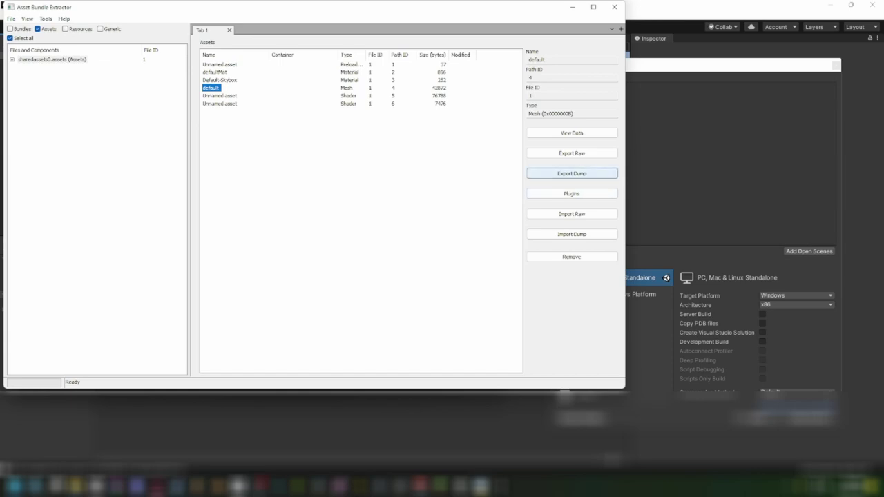
click(572, 174)
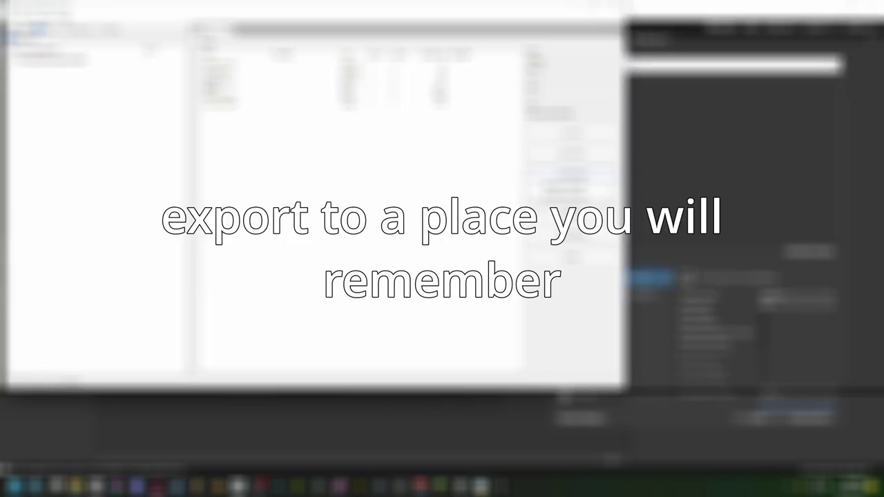
click(565, 185)
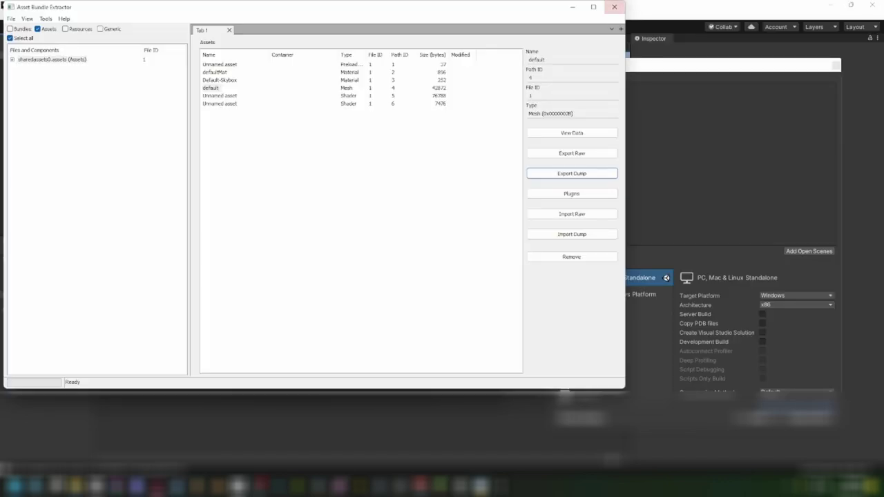
click(614, 6)
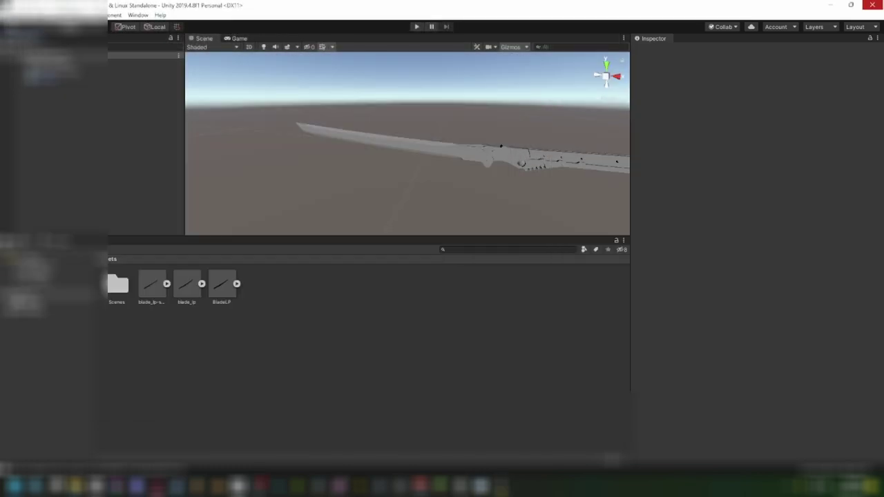
Close Unity and select HfBlade.resS in the Sport Mode_Data folder
click(873, 5)
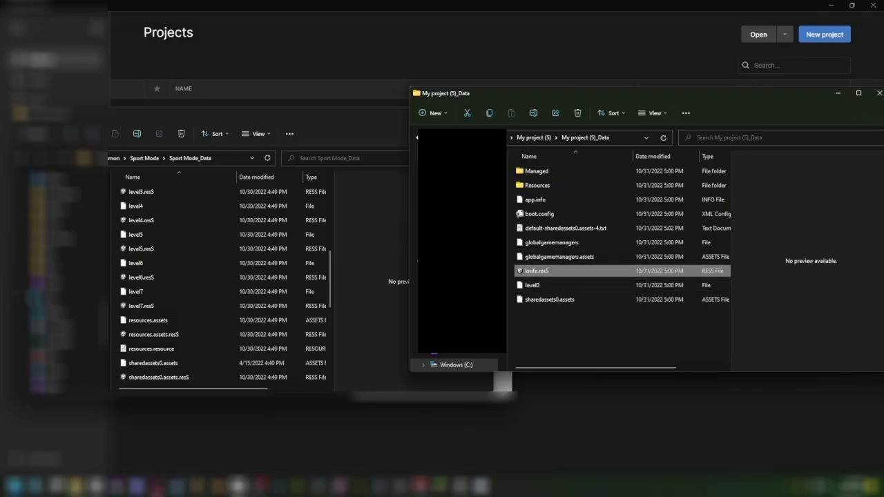
drag(537, 271, 562, 276)
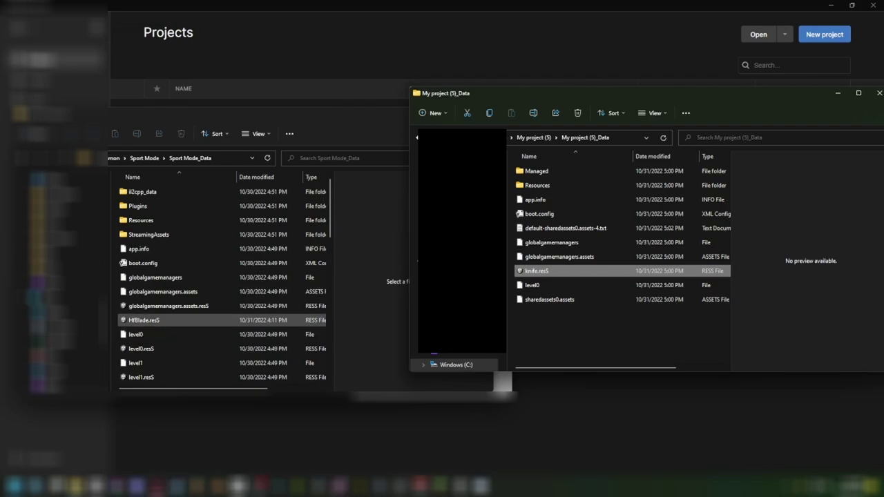
click(143, 321)
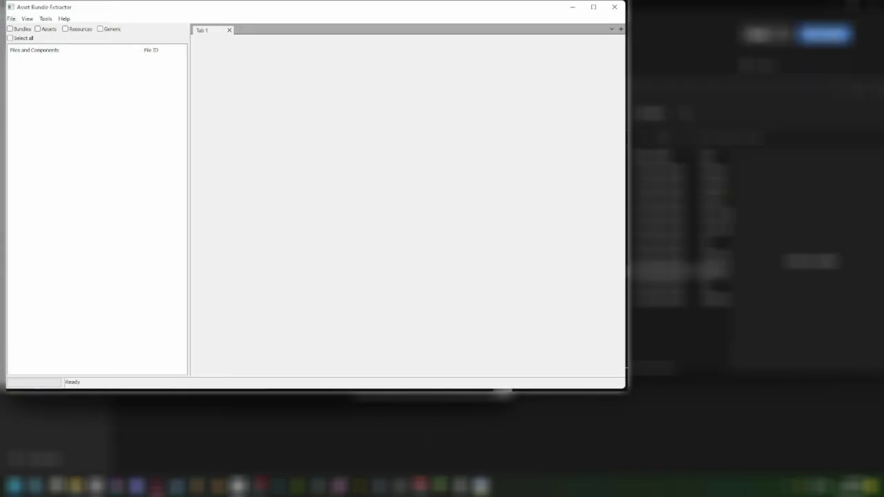
Open sharedassets0.assets from the Sport Mode_Data folder in Asset Bundle Extractor
click(11, 19)
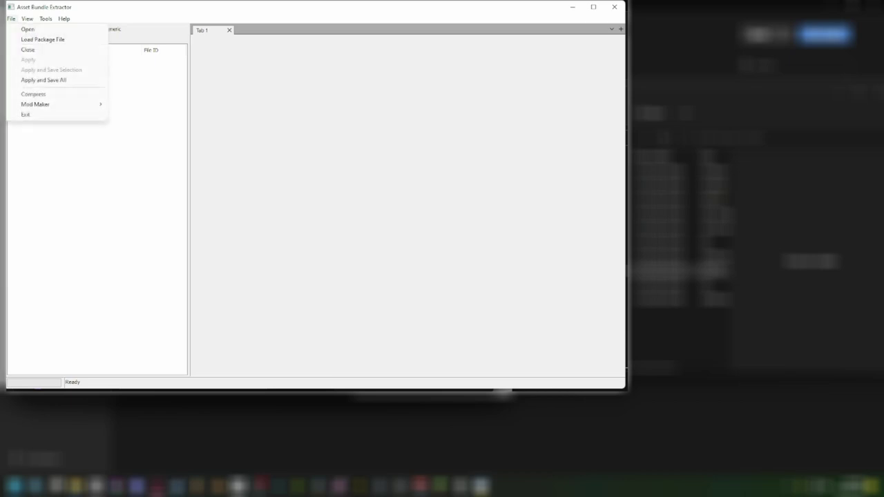
click(29, 30)
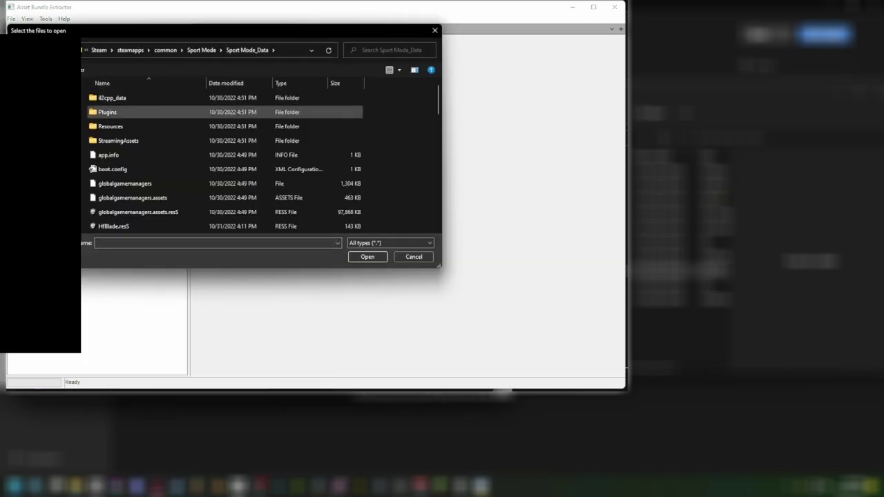
scroll(152, 197, down, 6)
scroll(152, 198, down, 1)
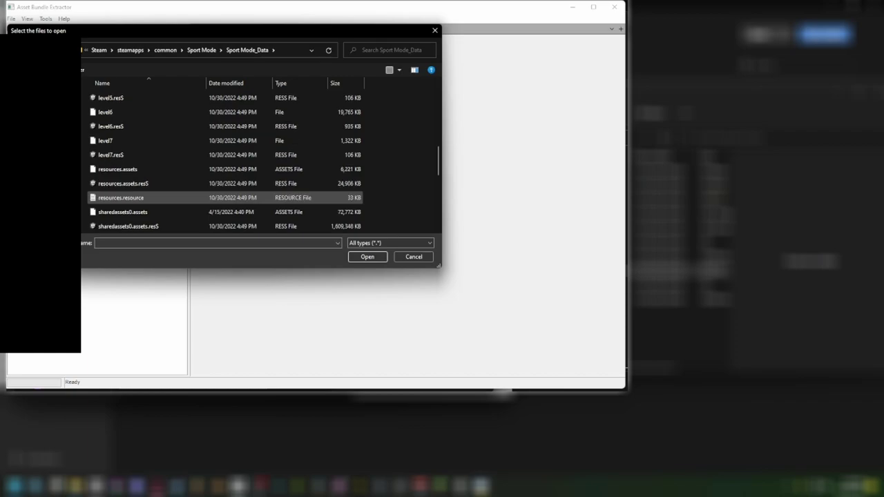
click(152, 212)
click(367, 257)
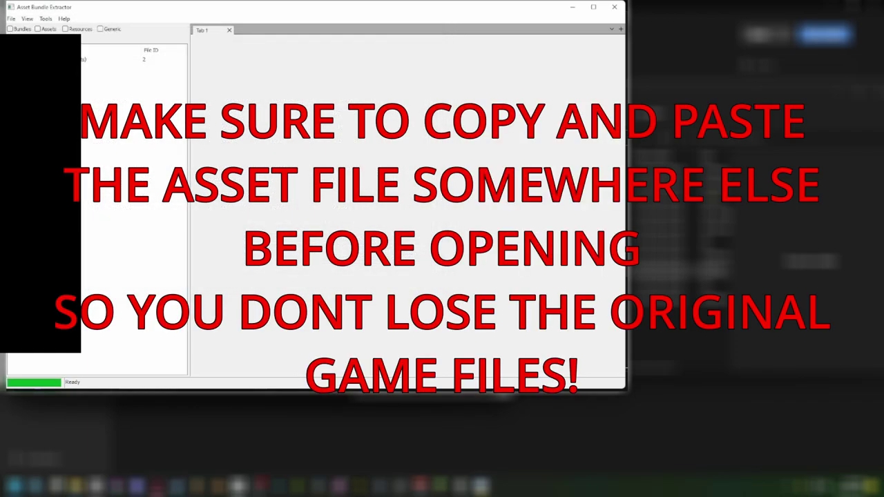
List the assets of the loaded sharedassets0.assets file and search by name for blade_lp
click(52, 59)
click(27, 19)
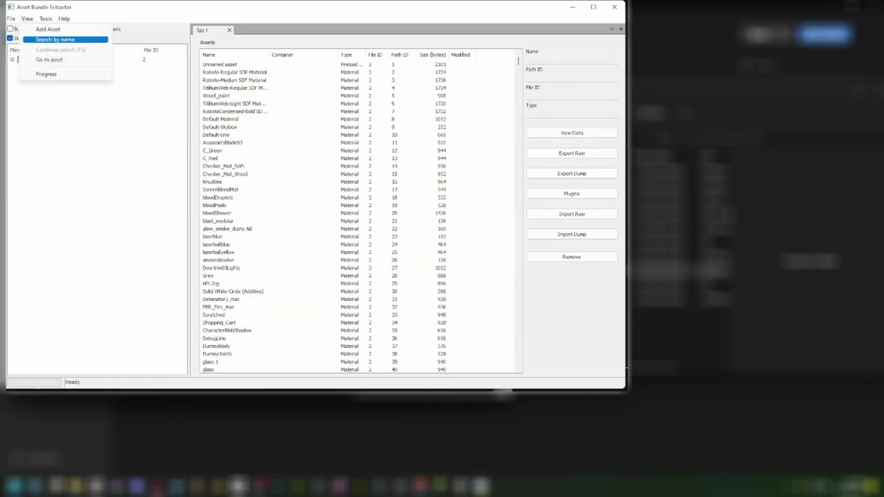
click(58, 39)
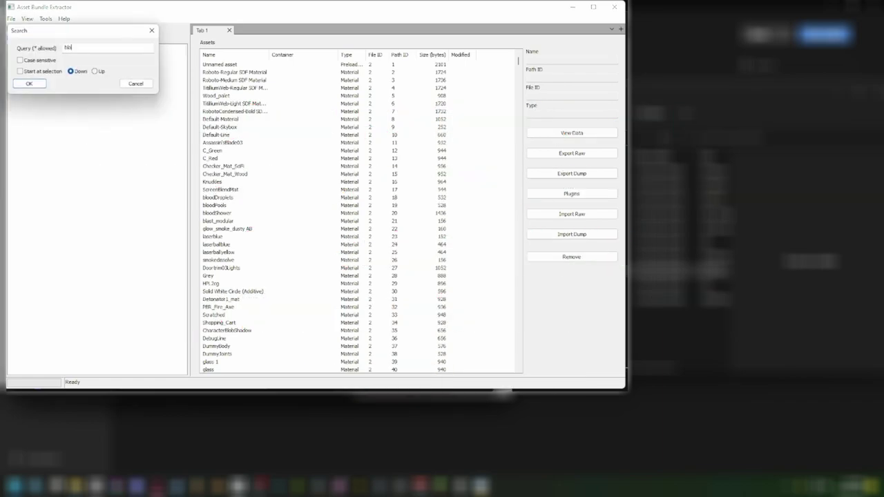
text(blade_*)
key(Return)
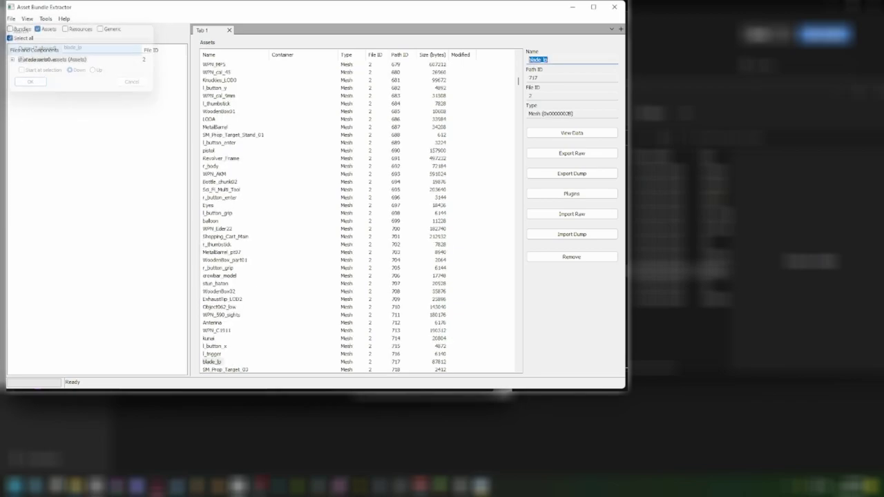
Open the dump default-sharedassets0.assets-4.txt in Notepad and find the text "assets"
click(572, 234)
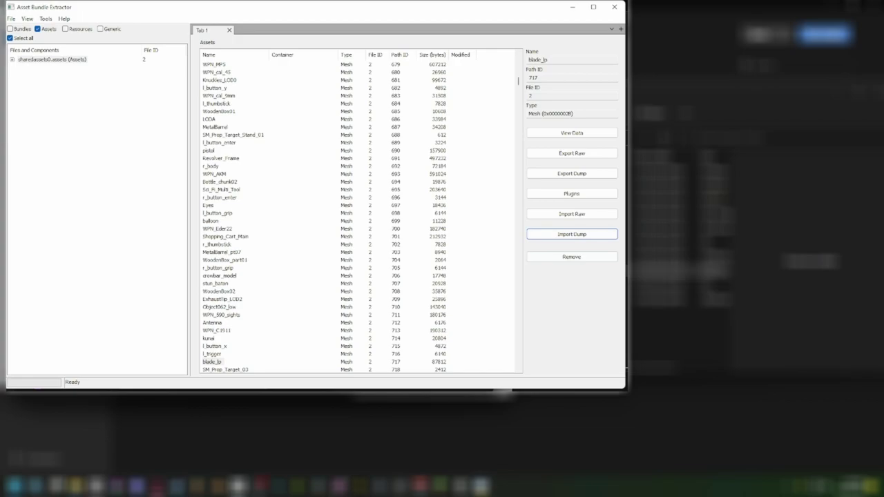
click(680, 335)
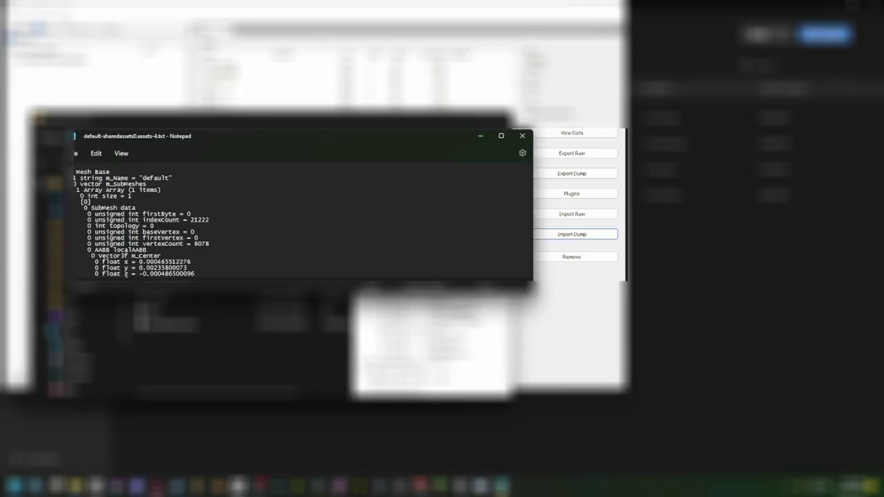
scroll(304, 221, down, 1)
scroll(304, 218, down, 5)
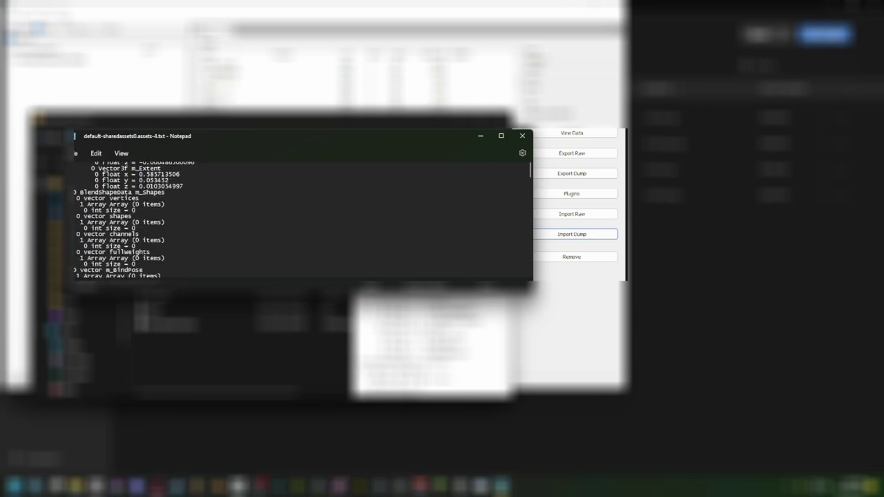
key(ctrl+f)
text(assets)
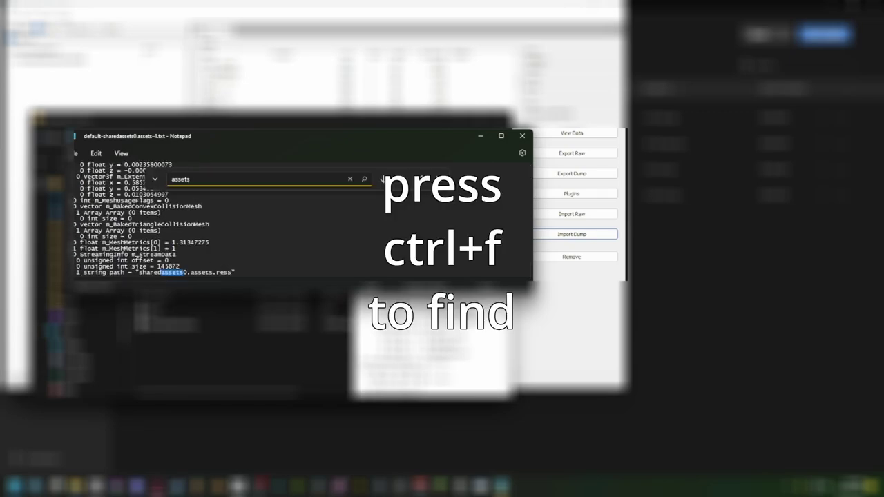
Change the m_StreamData path to Knife.resS by replacing sharedassets0.assets in the dump, and close Notepad
drag(72, 272, 209, 272)
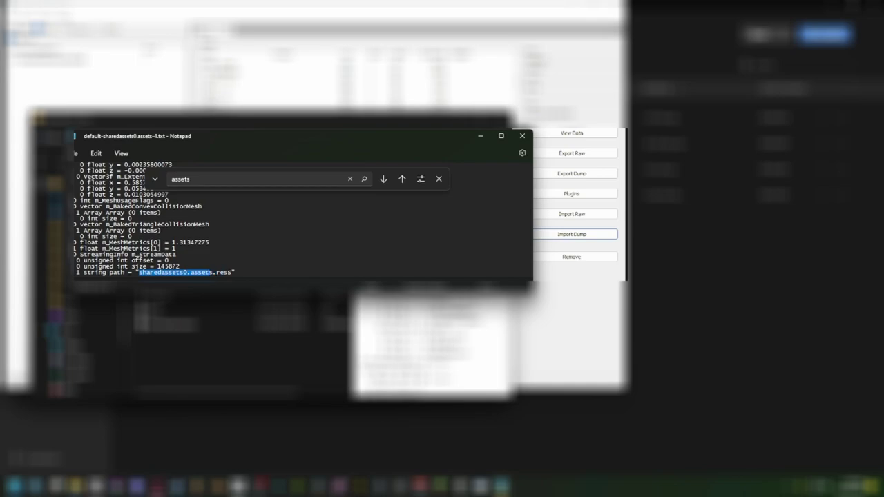
text(K)
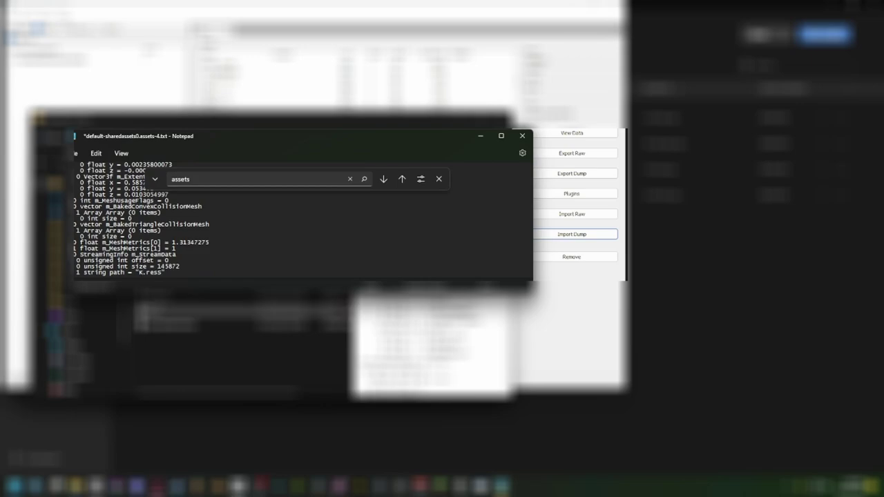
text(nife)
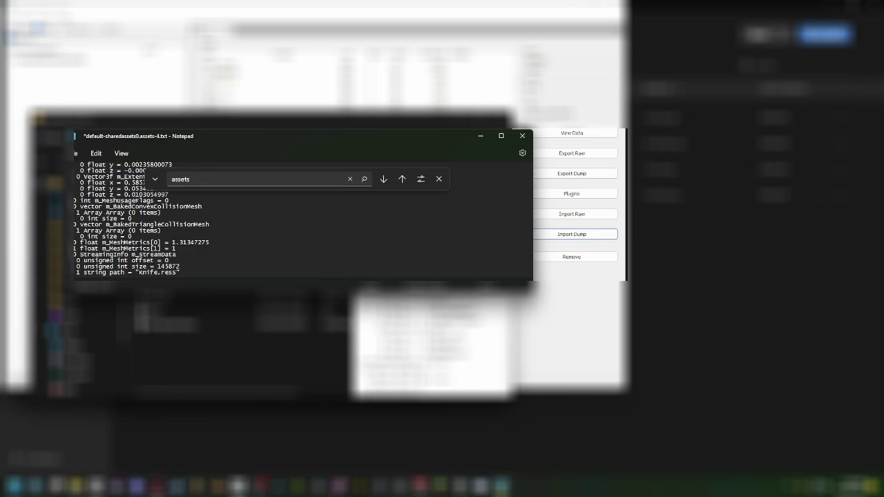
click(75, 152)
key(Escape)
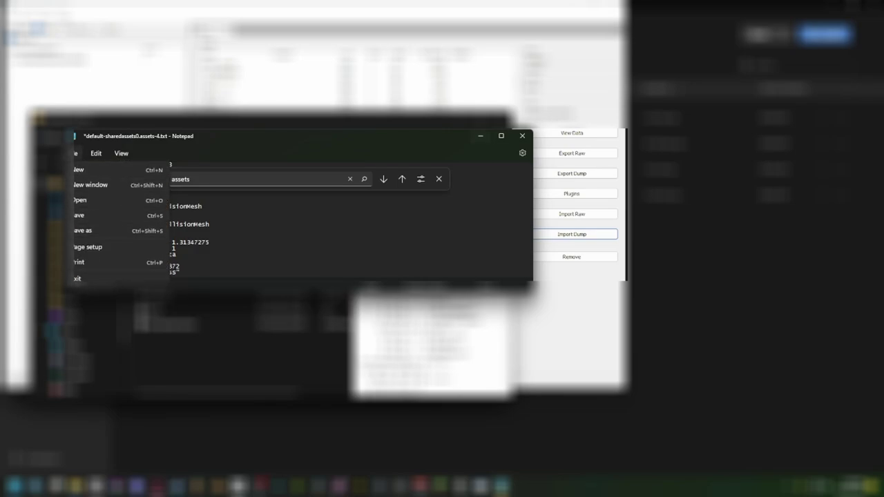
click(522, 135)
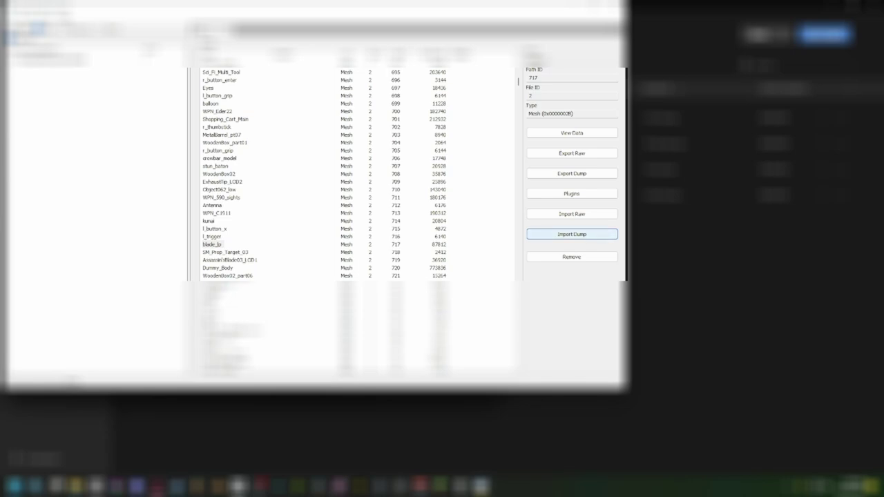
Import the dump default-sharedassets0.assets-4.txt into the blade_lp mesh, and apply and save all changes
click(572, 234)
click(139, 126)
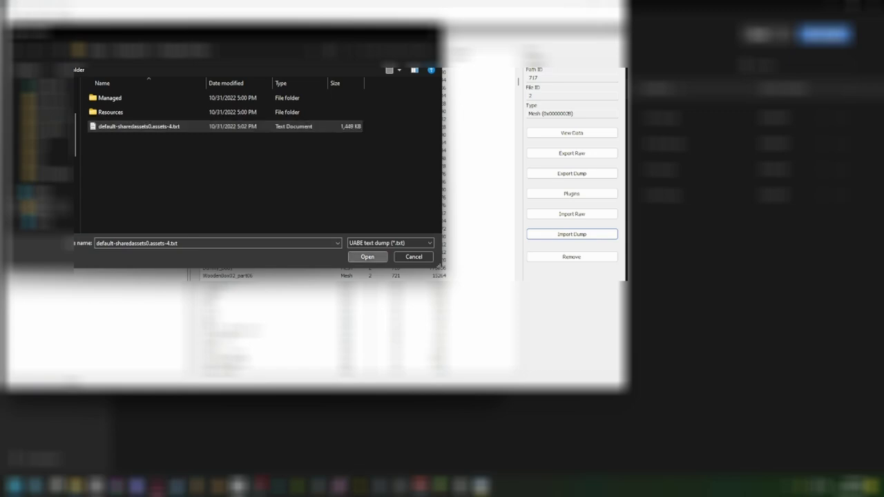
click(367, 256)
click(11, 19)
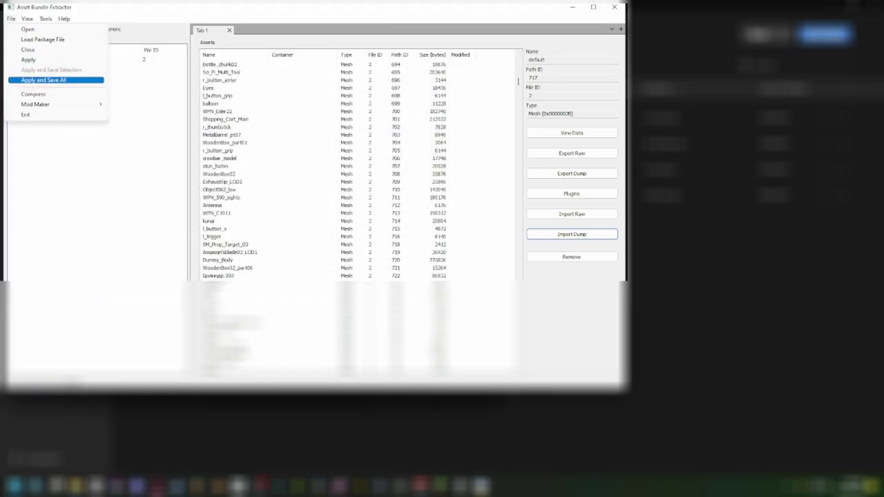
click(44, 80)
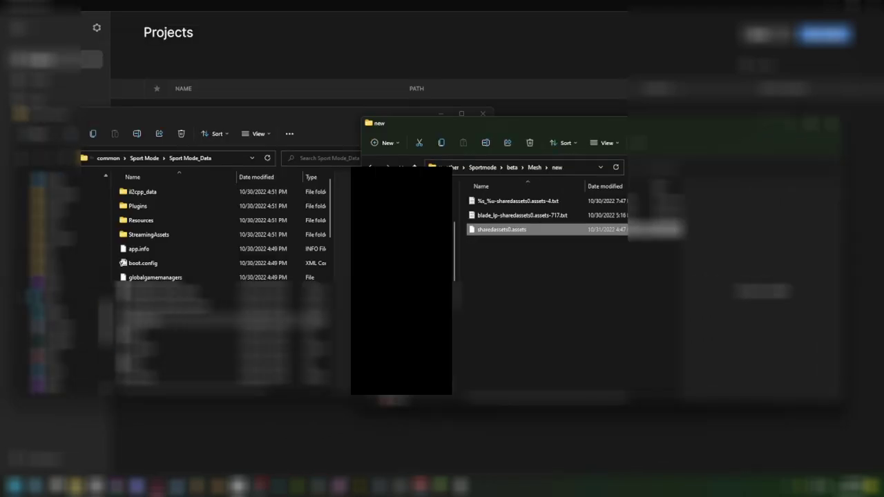
Try to replace sharedassets0.assets in Sport Mode_Data with the file of the same name from the Mesh\new folder
click(311, 115)
scroll(177, 292, down, 2)
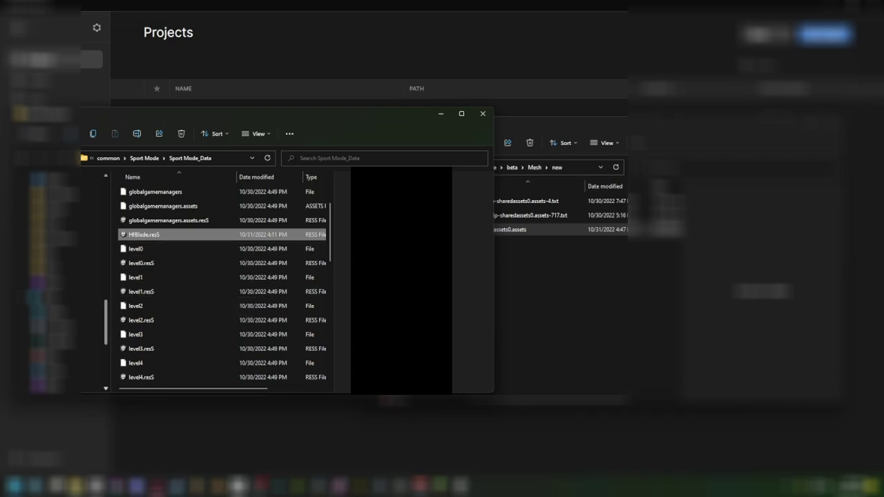
scroll(185, 254, down, 2)
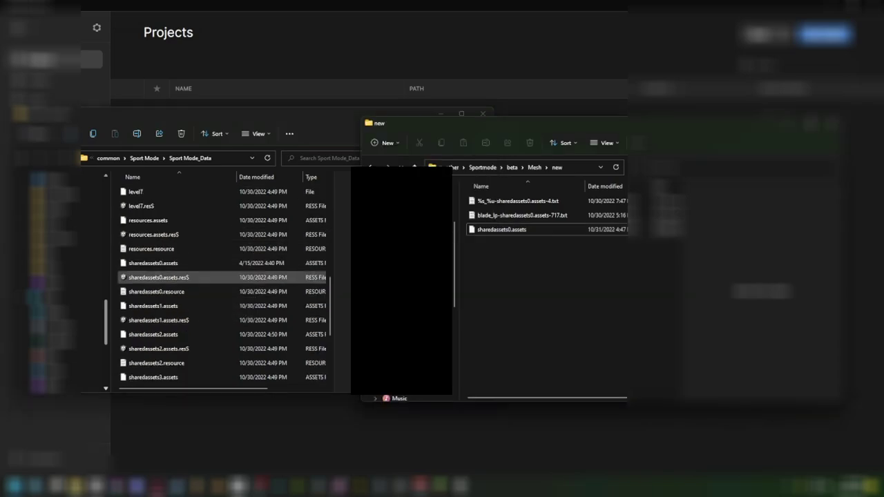
click(166, 264)
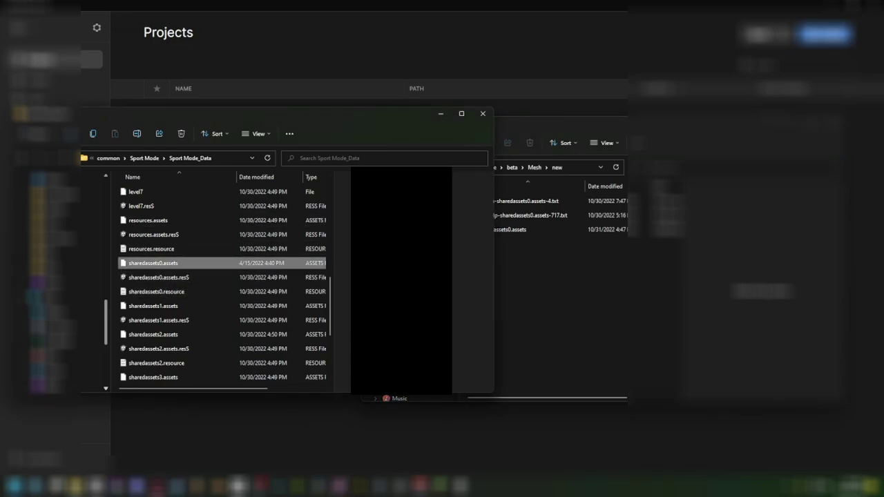
drag(502, 229, 245, 293)
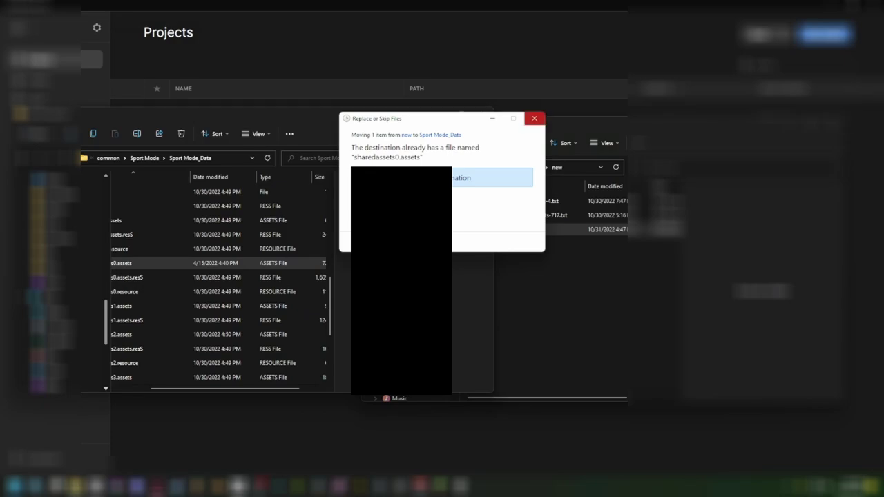
click(534, 118)
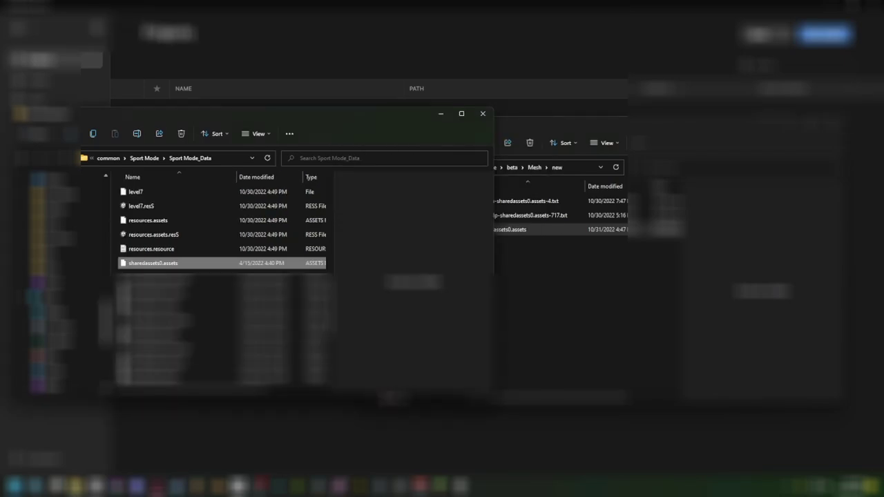